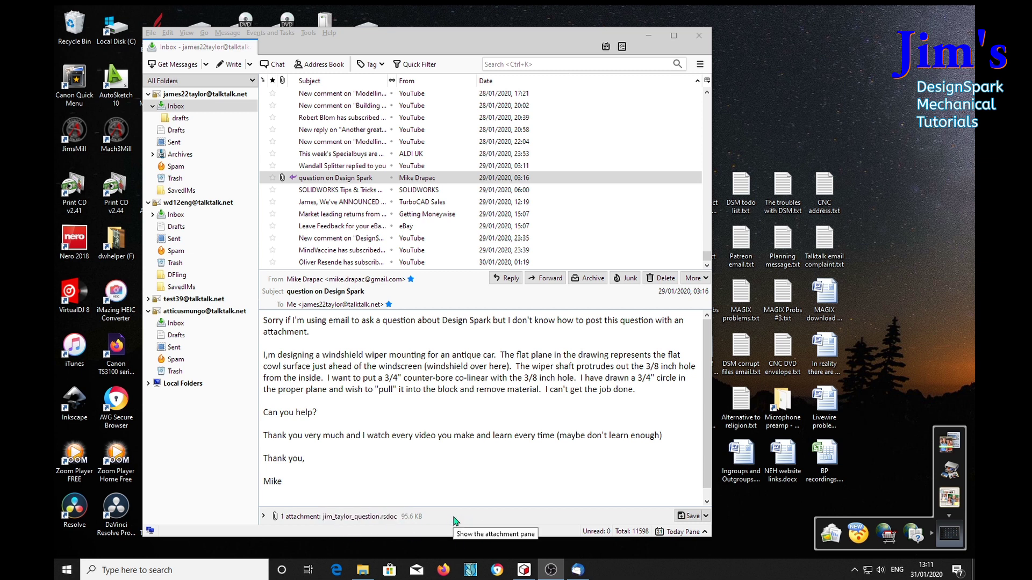
Step: Try to open the .rsdoc attachment of the design question e-mail with SpaceClaim
click(366, 518)
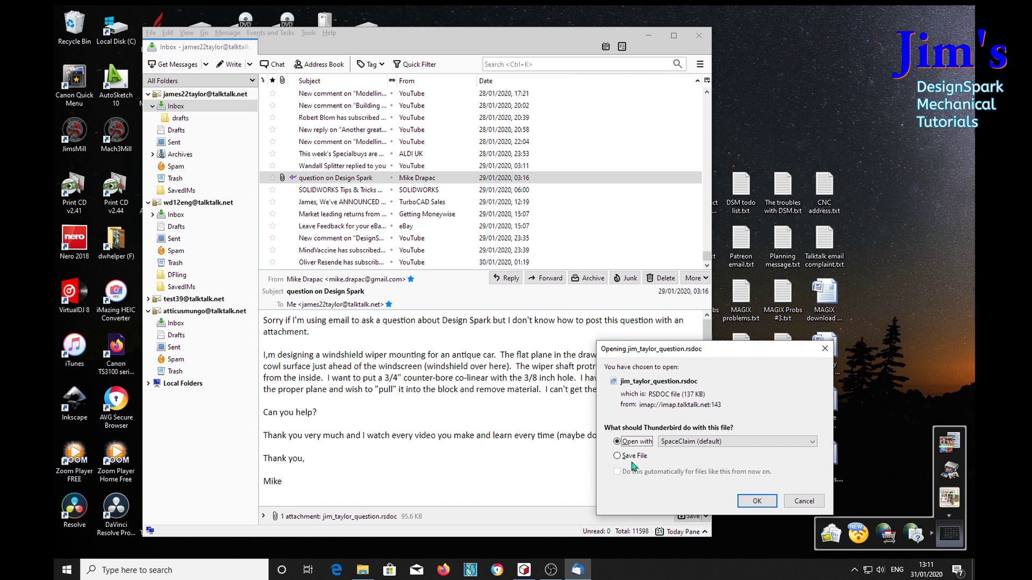
click(769, 501)
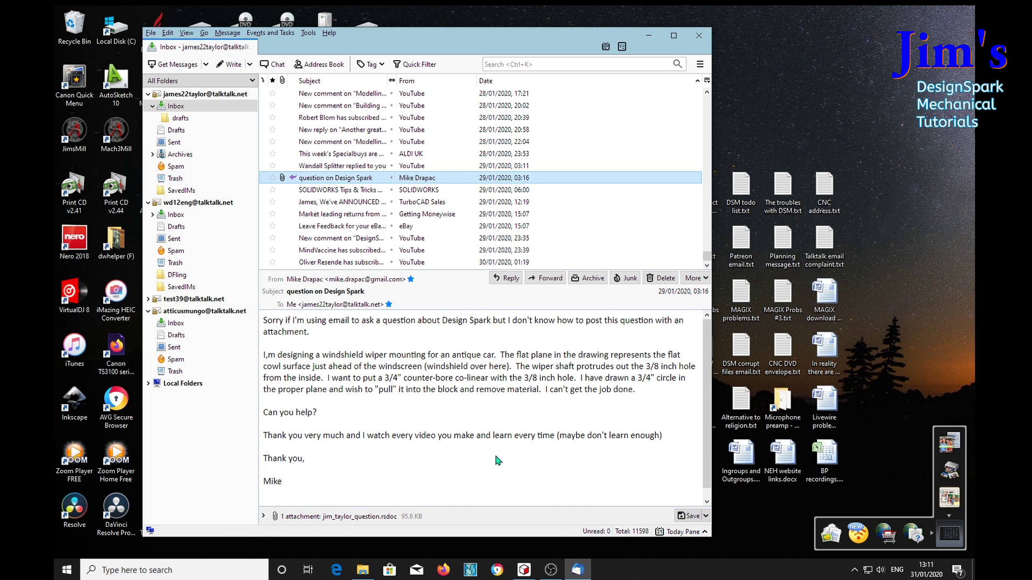
click(371, 516)
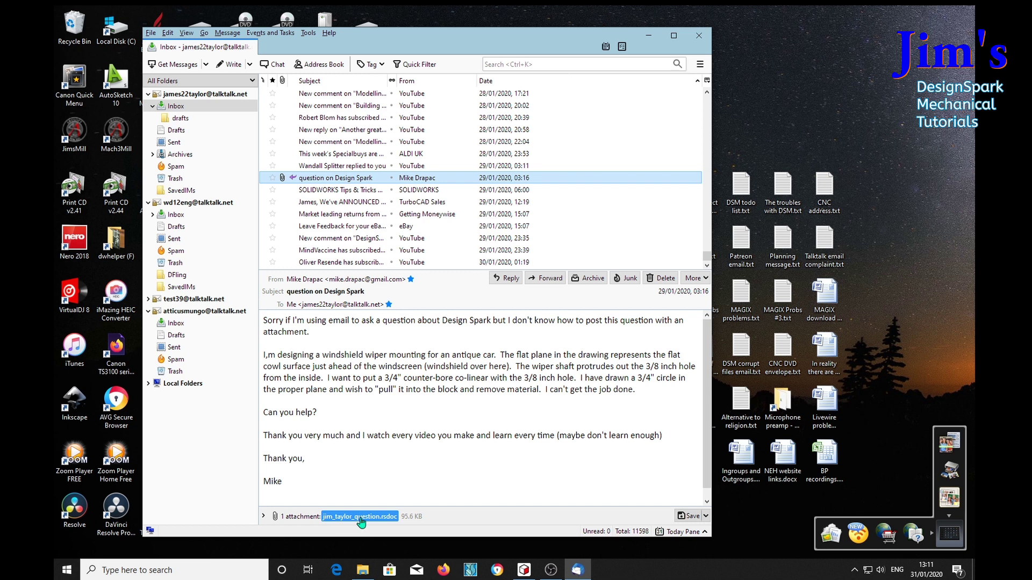
double_click(361, 517)
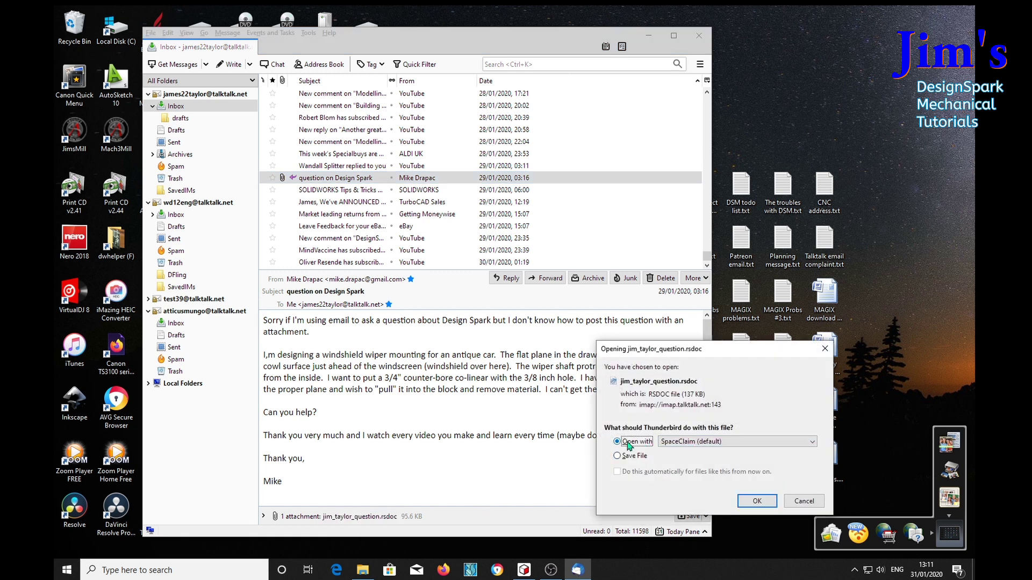
click(760, 503)
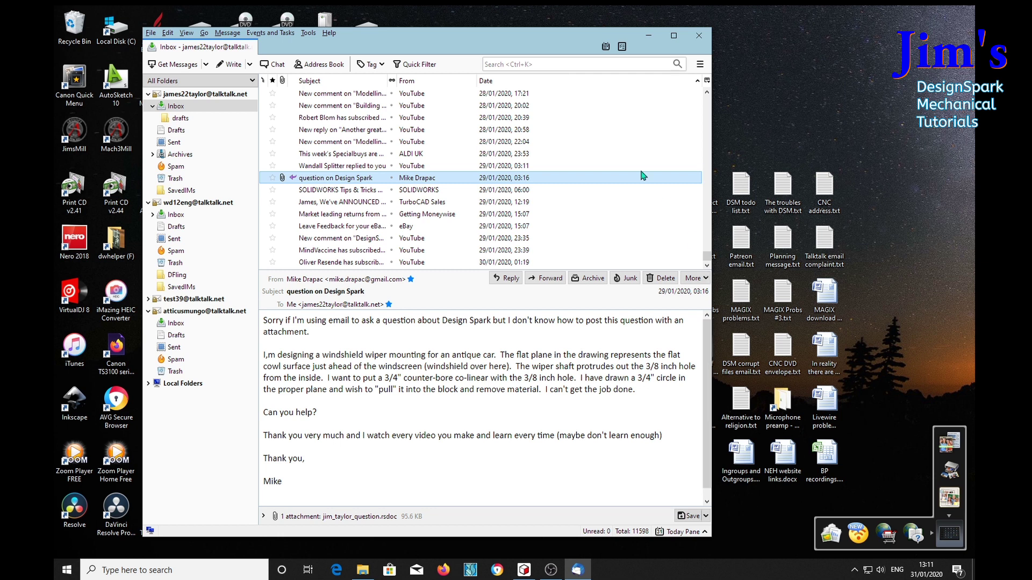
Step: Close the mail program and start DesignSpark Mechanical
mouse_move(507, 38)
mouse_down()
mouse_move(470, 214)
mouse_move(471, 416)
mouse_move(502, 22)
mouse_move(753, 33)
mouse_move(504, 50)
mouse_up()
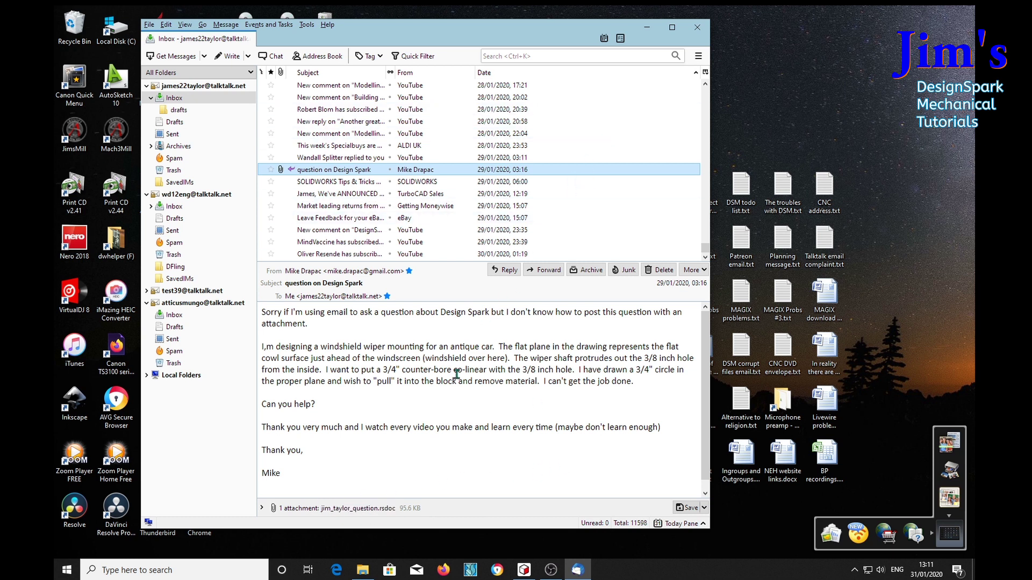
click(701, 27)
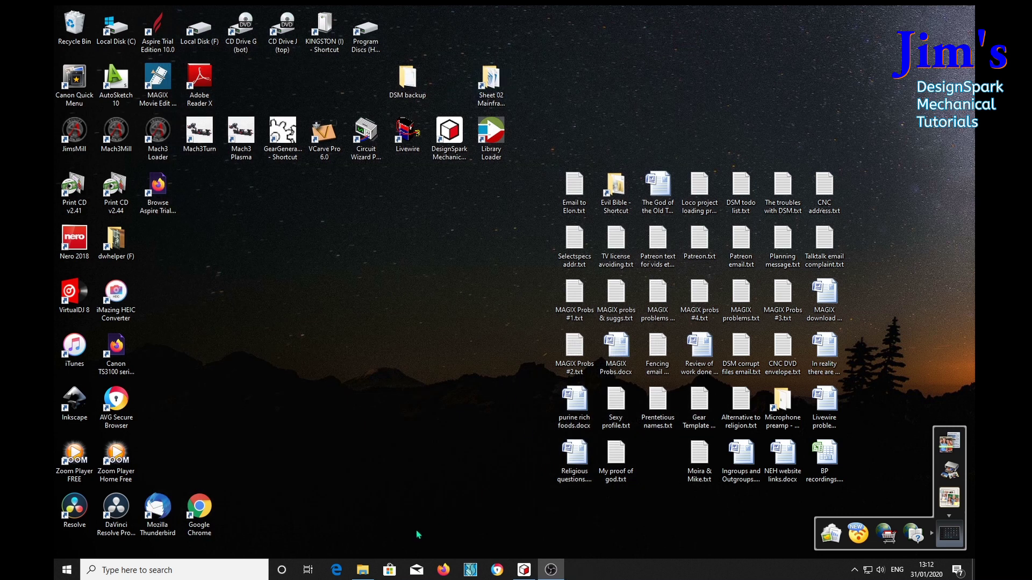
double_click(448, 139)
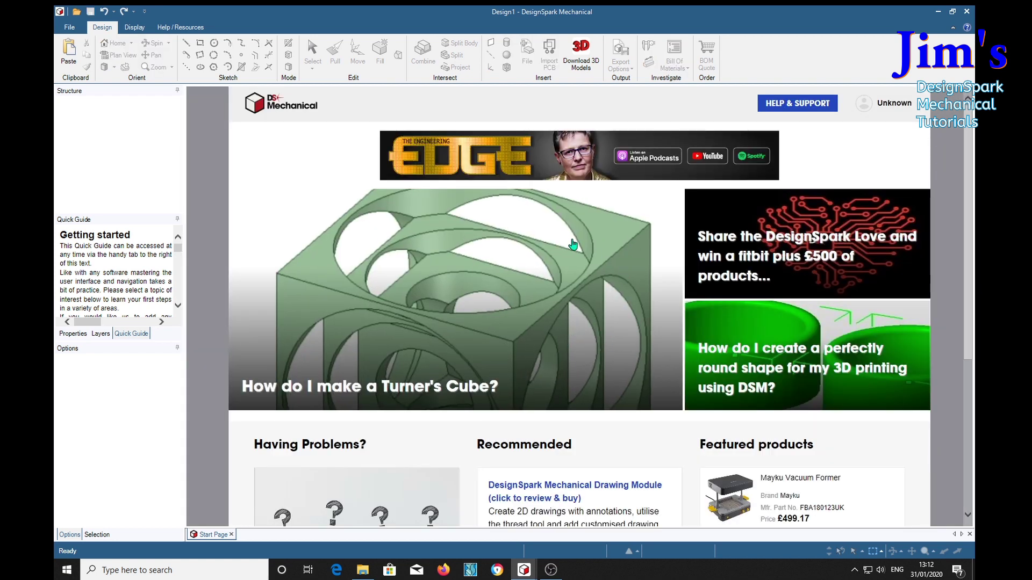
Step: Open the .rsdoc model whose name ends in "_question" from the Vierwers probs folder
click(70, 27)
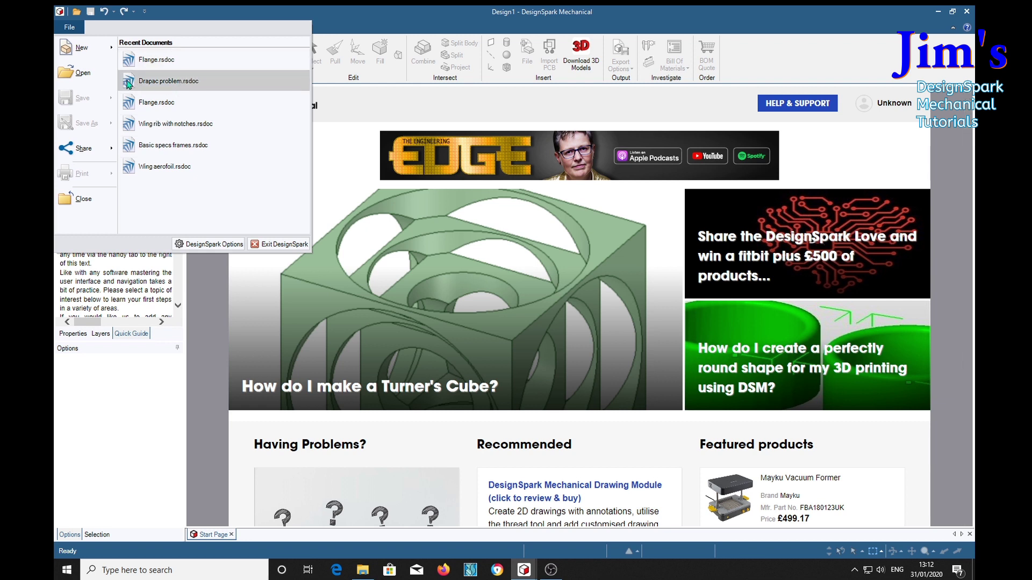
click(83, 74)
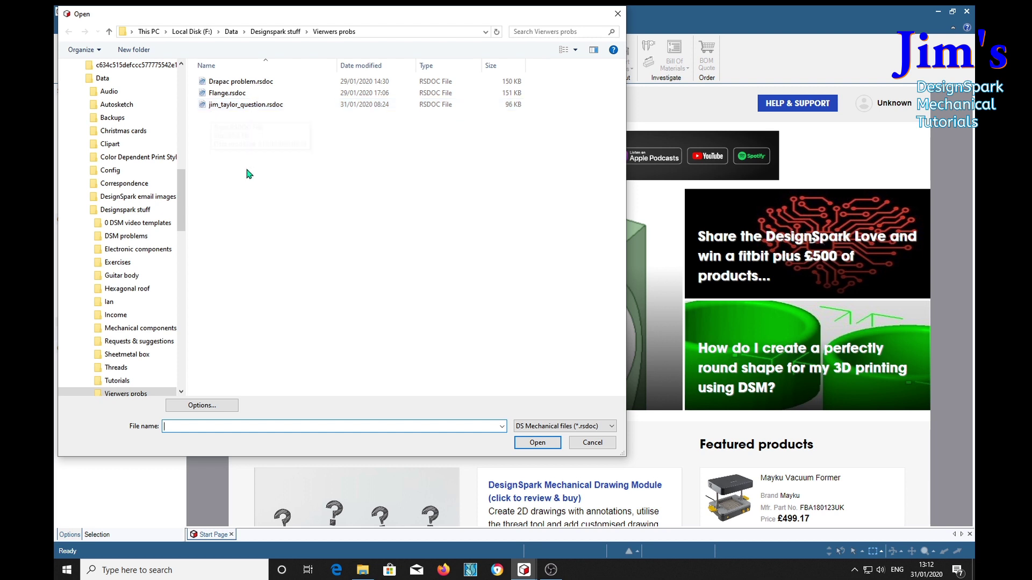
click(258, 107)
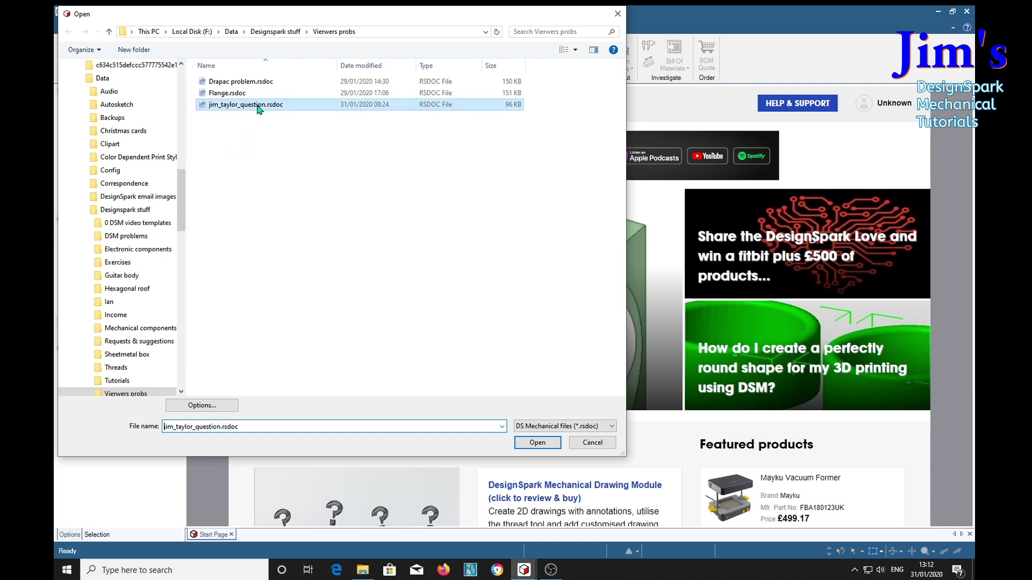
click(534, 448)
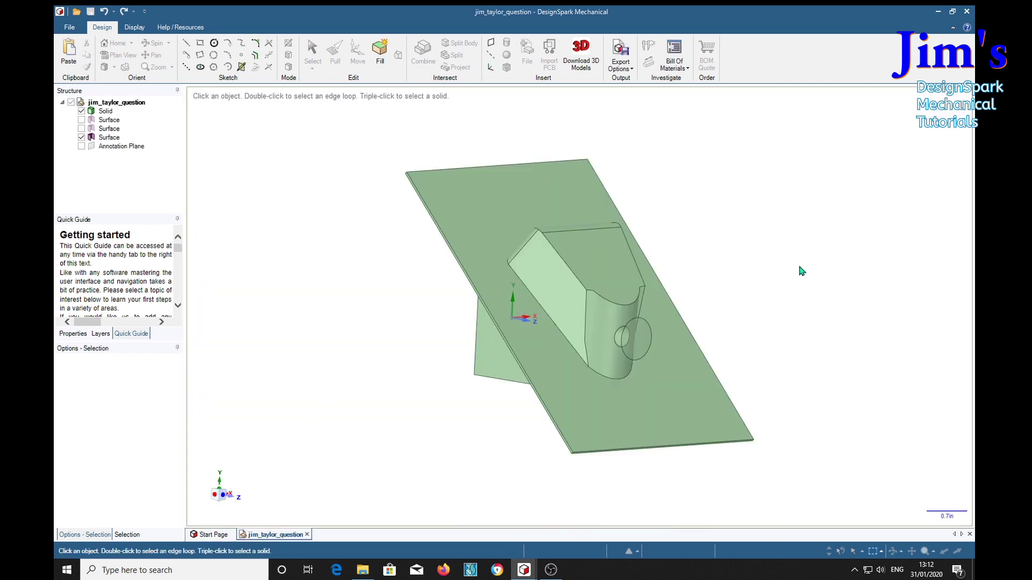
Step: Examine from several angles how the separate circular surface lines up with the hole in the block's concave face
middle_drag(815, 320, 768, 285)
middle_drag(369, 242, 428, 237)
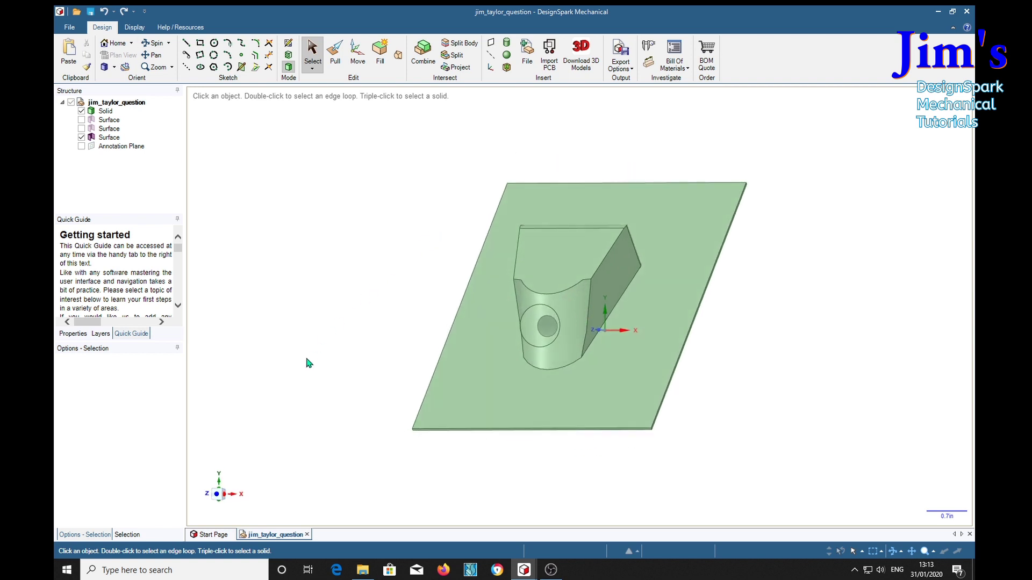
middle_drag(874, 440, 802, 461)
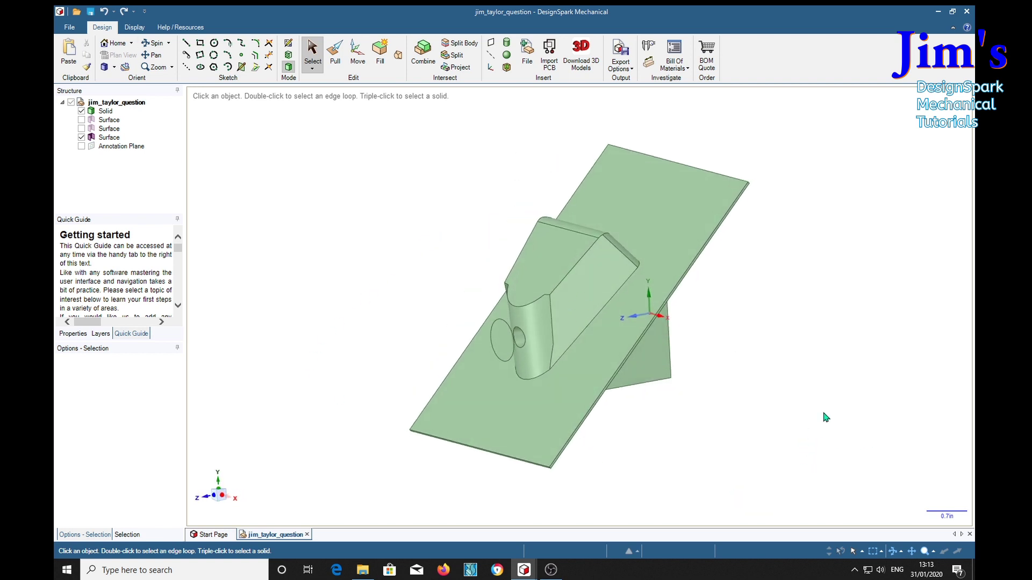
middle_drag(781, 360, 776, 332)
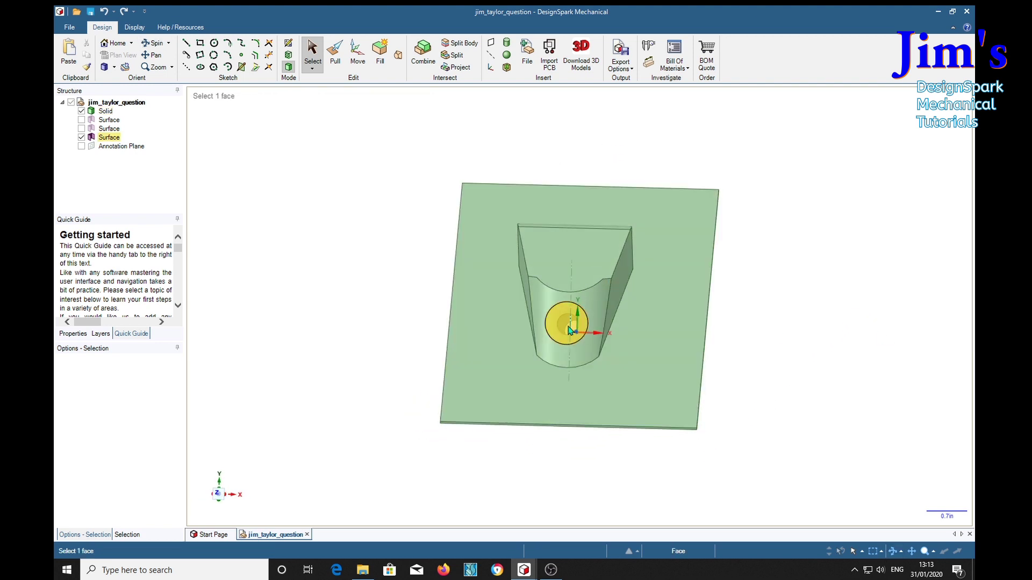
middle_drag(846, 338, 770, 344)
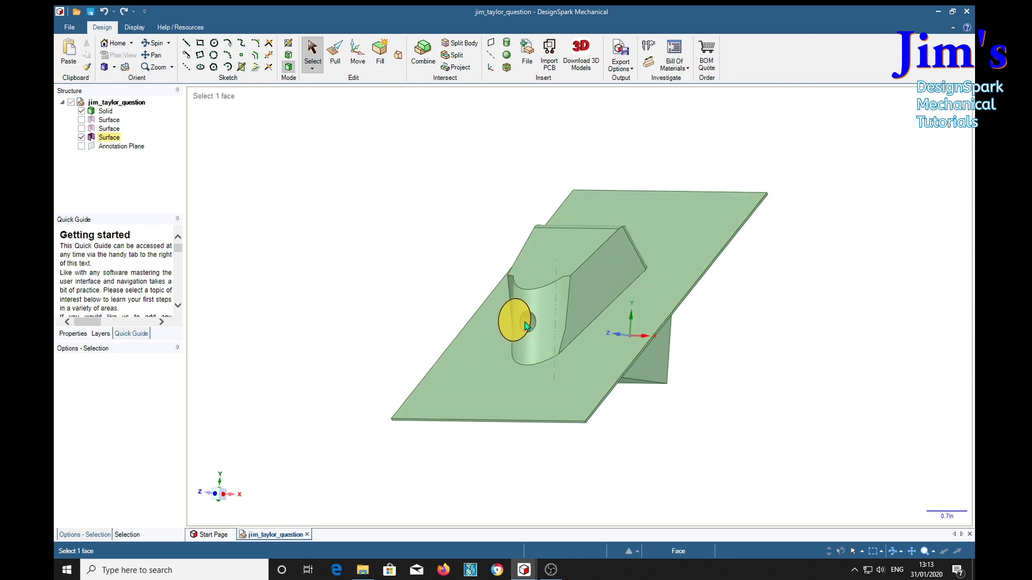
middle_drag(796, 375, 793, 350)
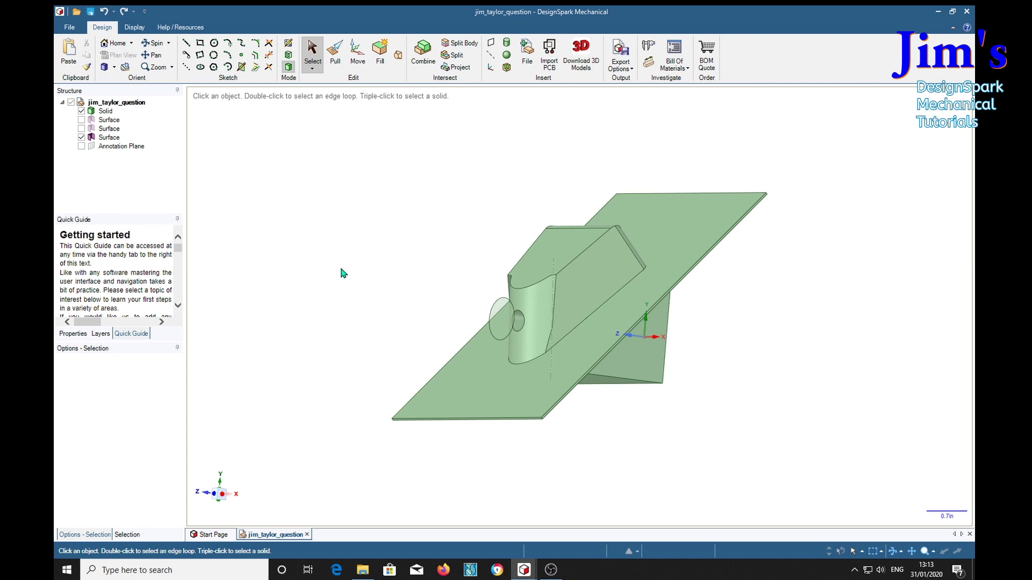
click(550, 321)
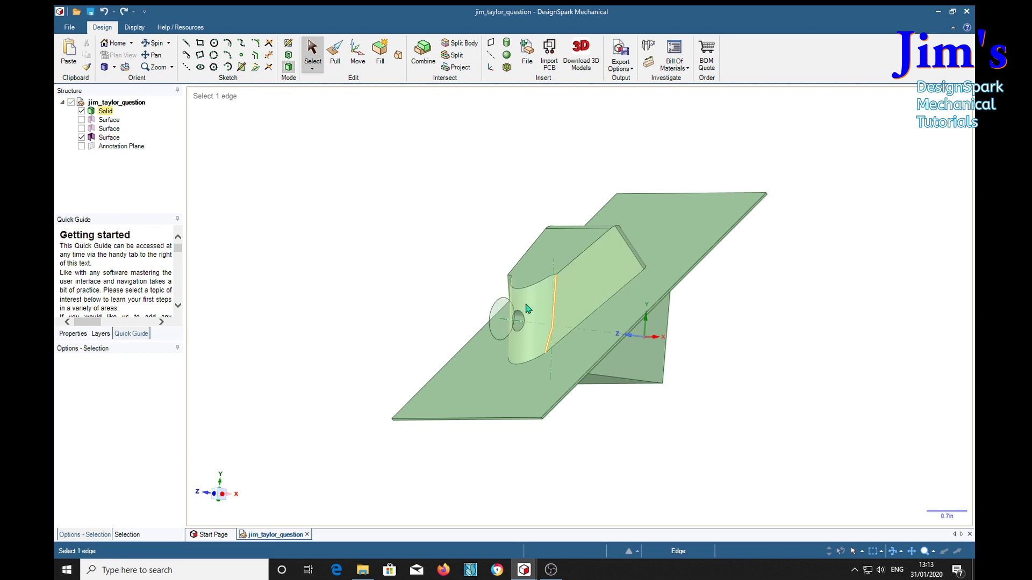
click(454, 305)
click(497, 321)
click(532, 329)
click(442, 341)
middle_drag(758, 292, 758, 350)
click(596, 350)
click(476, 322)
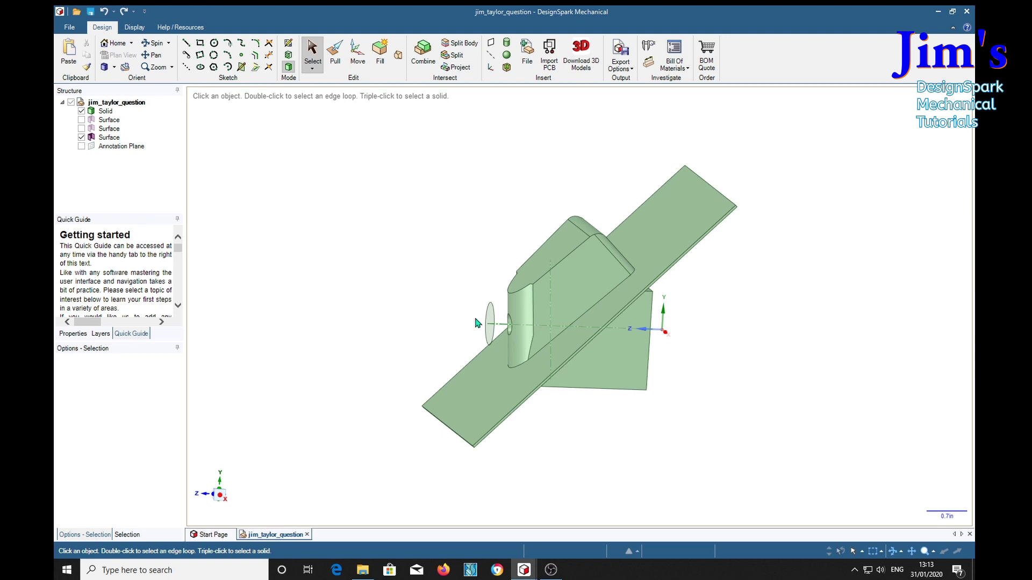
click(490, 317)
key(Escape)
middle_drag(760, 345, 811, 348)
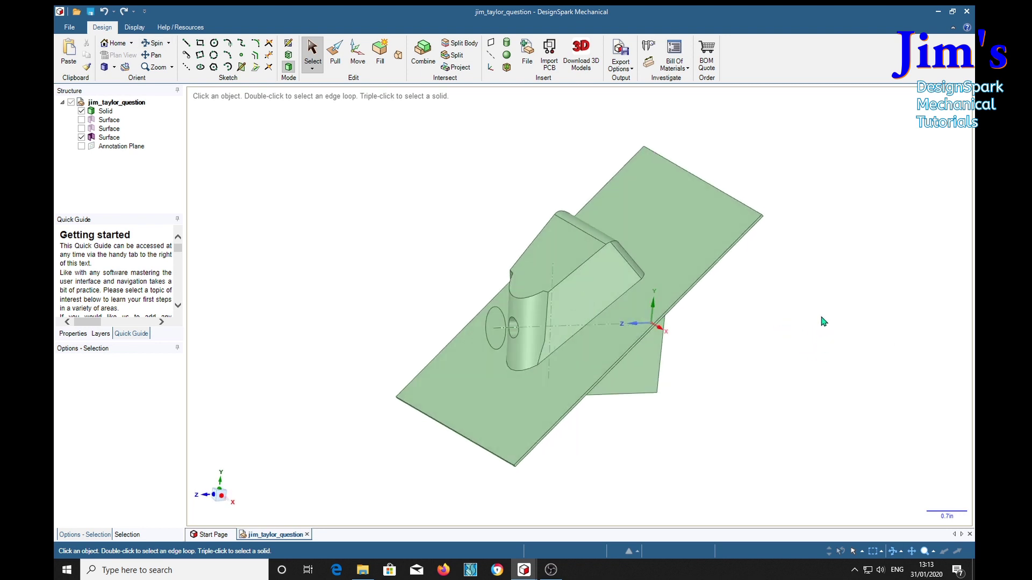
Step: Try to cut the circular surface about 1.03 in into the block with Pull in Cut mode
click(494, 323)
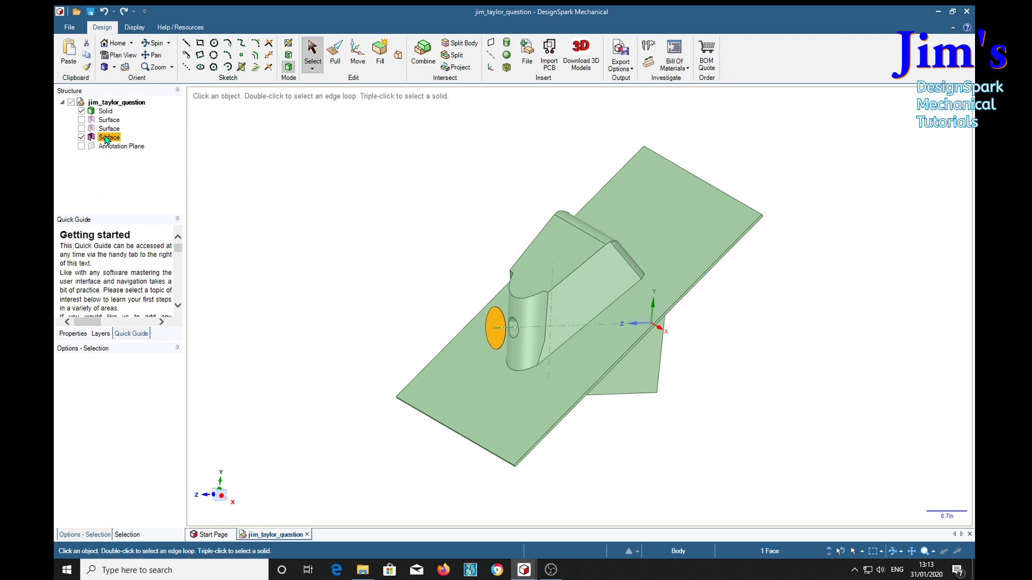
click(334, 56)
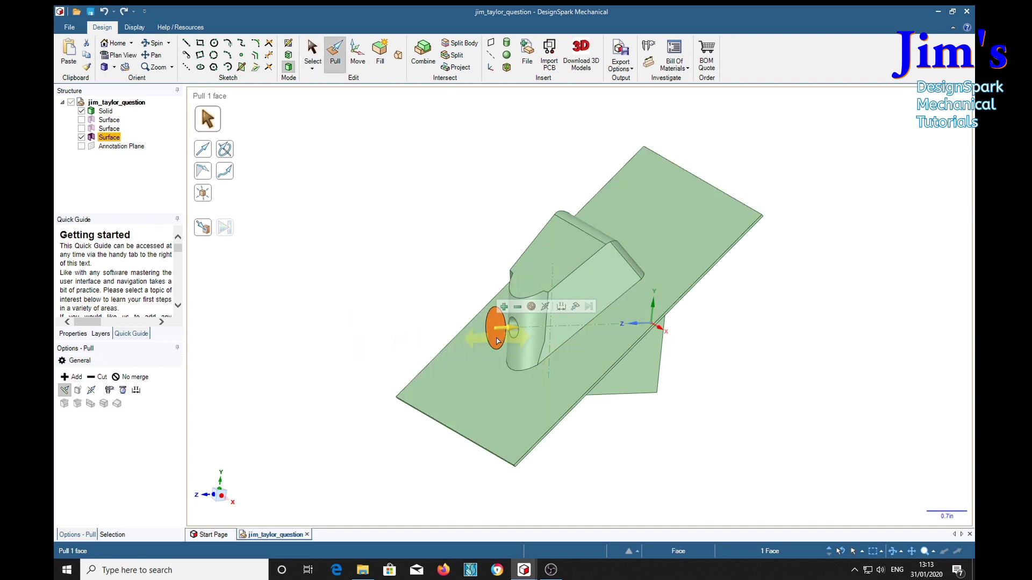
click(517, 308)
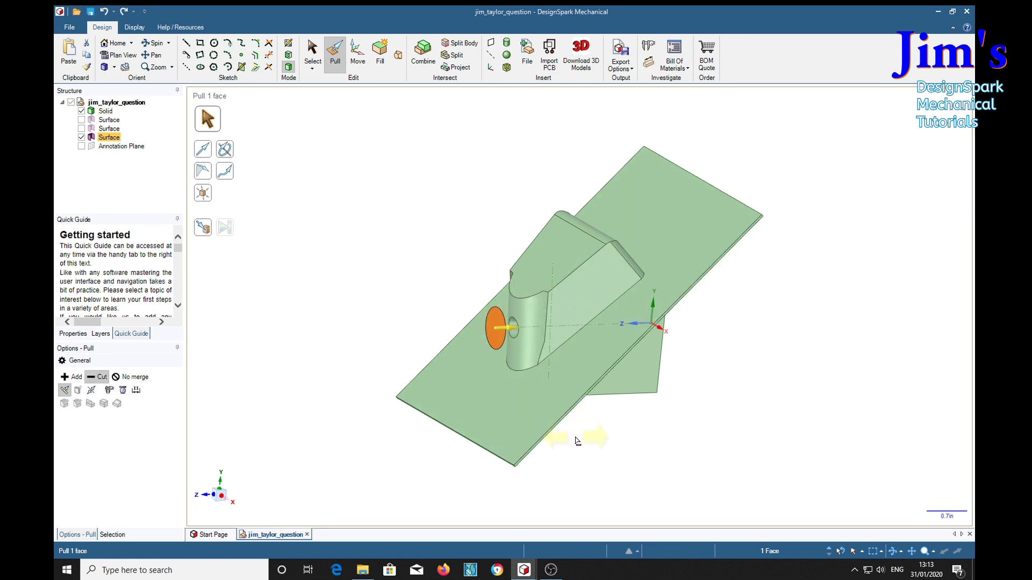
drag(612, 454, 632, 453)
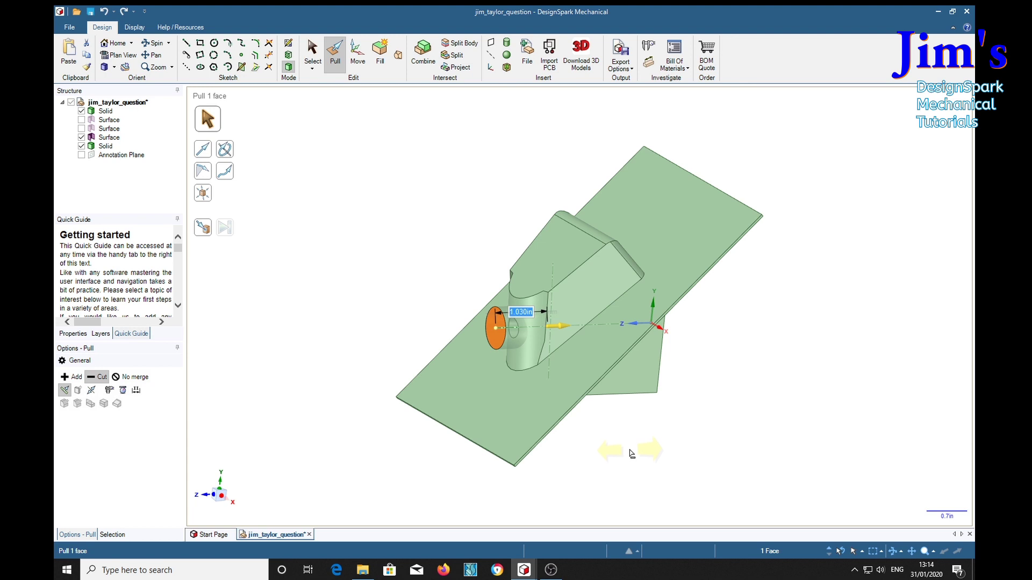
key(Escape)
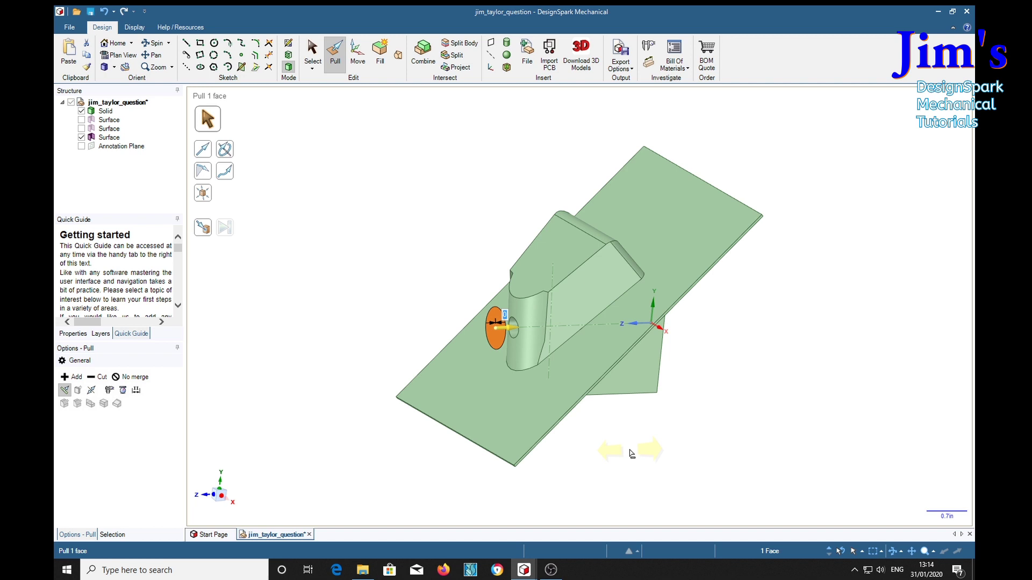
Step: Reset Pull to Cut for the circular surface and try pulling it towards the block again
middle_drag(331, 291, 400, 228)
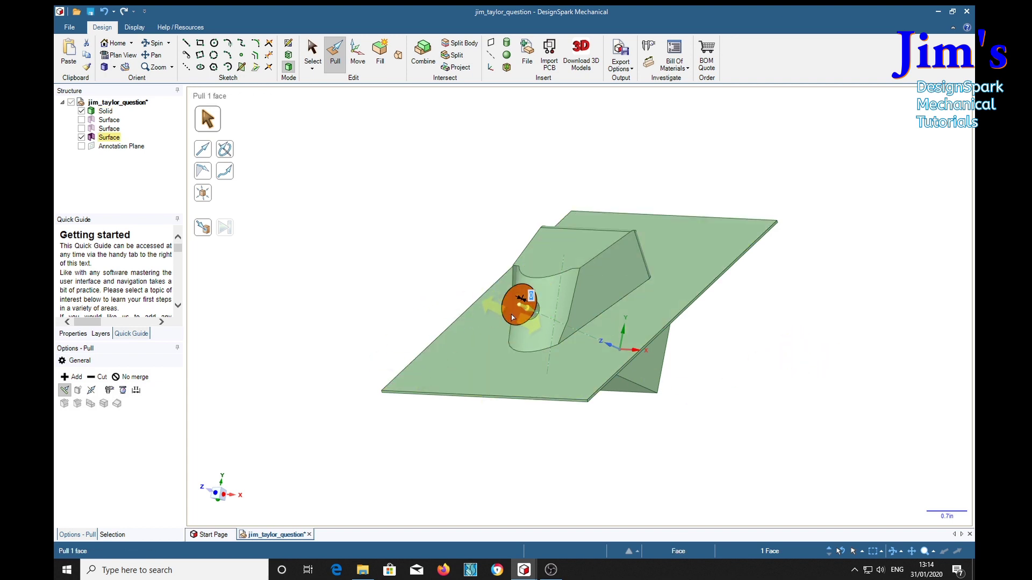
middle_drag(831, 352, 656, 387)
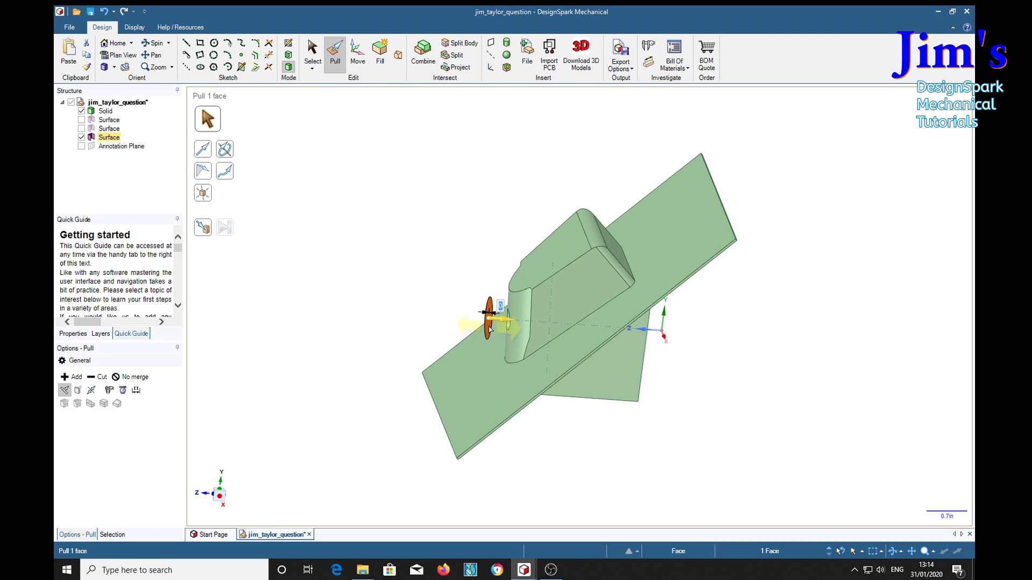
click(510, 300)
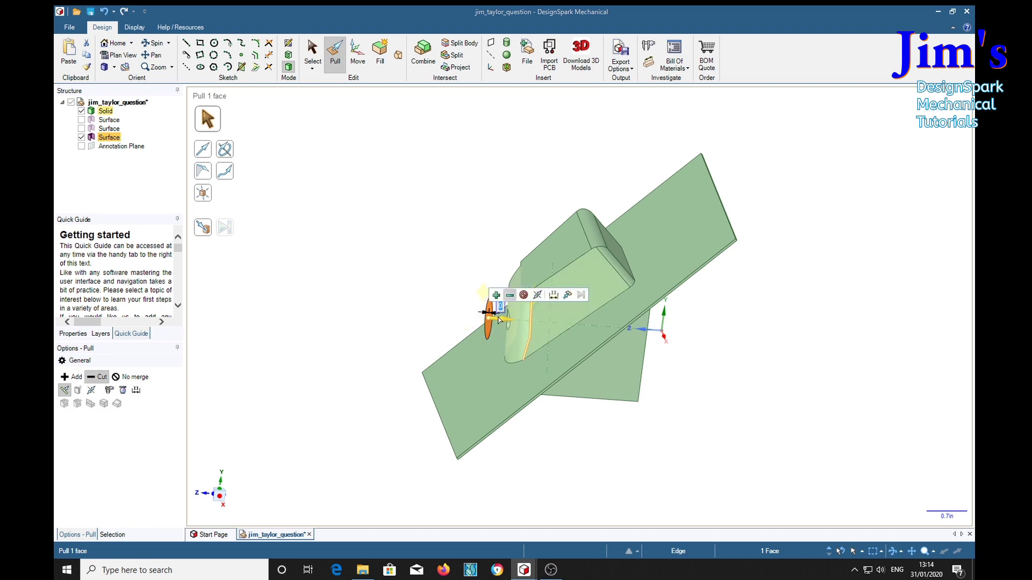
drag(566, 435, 793, 460)
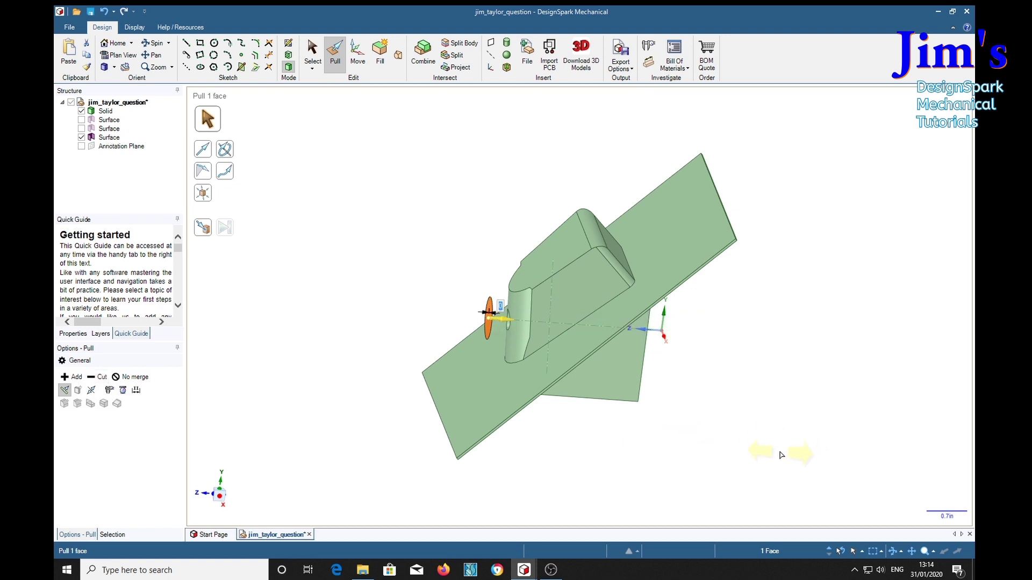
Step: Pull the circular surface about 0.87 in away from the block, and undo that pull
drag(669, 461, 610, 455)
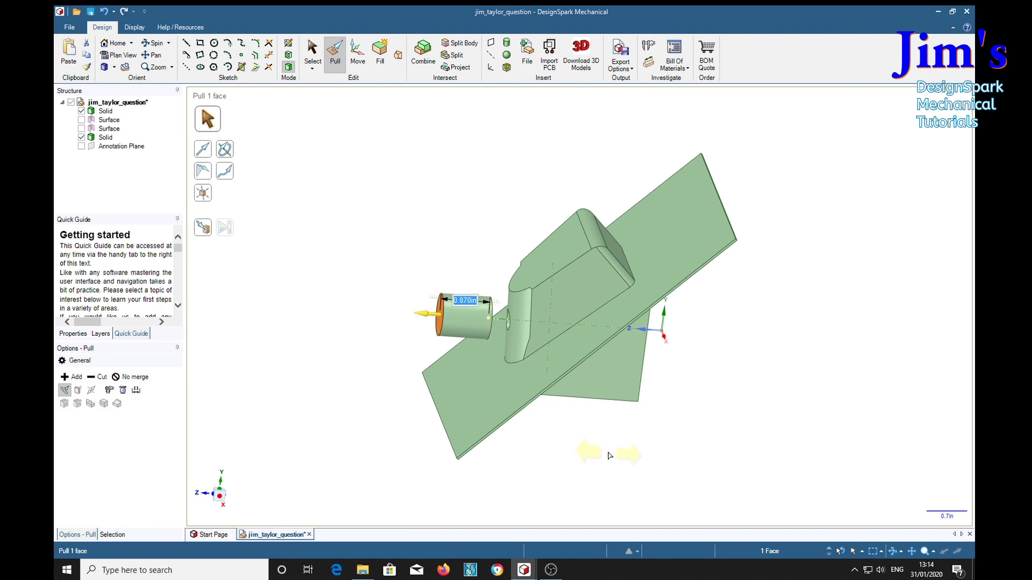
key(Escape)
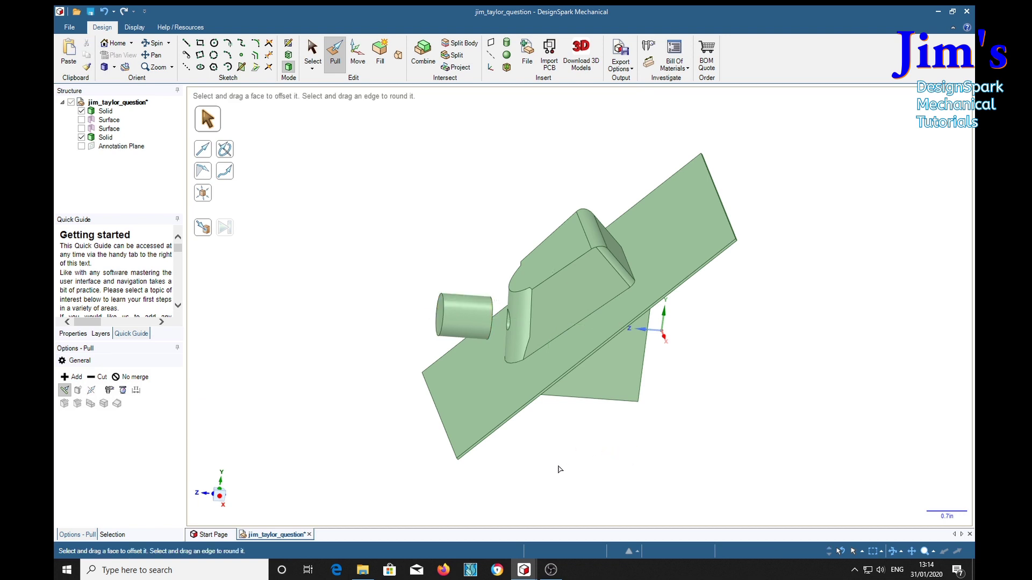
key(ctrl+z)
Step: Try once more to pull the circular surface into the block with the Cut option
middle_drag(556, 471, 489, 462)
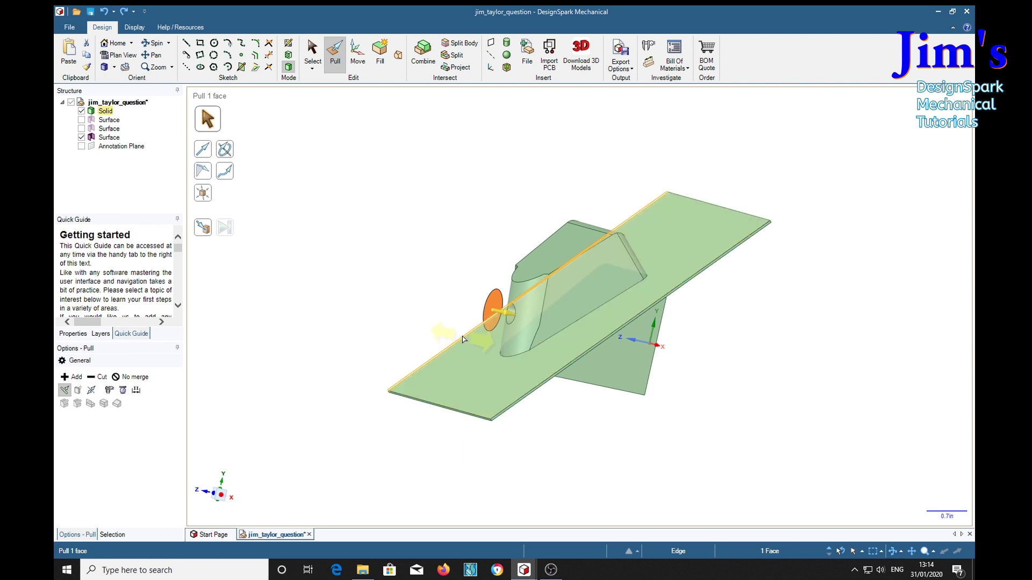
click(90, 381)
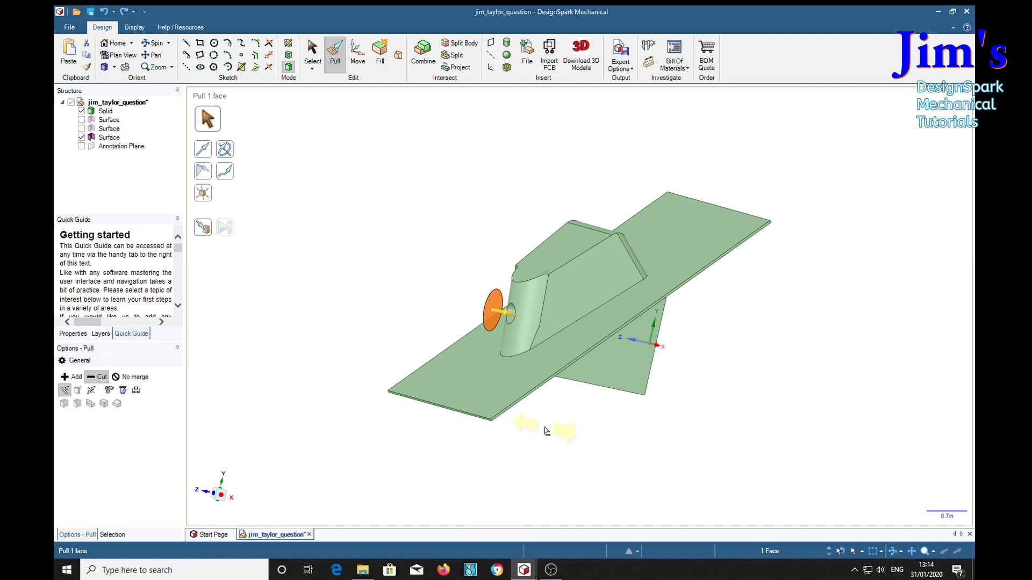
drag(546, 431, 776, 454)
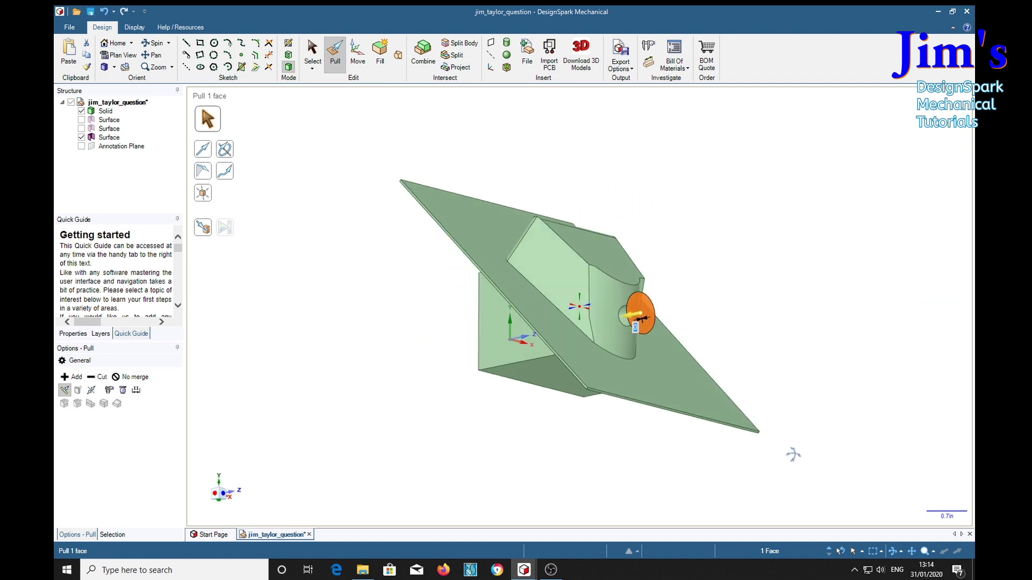
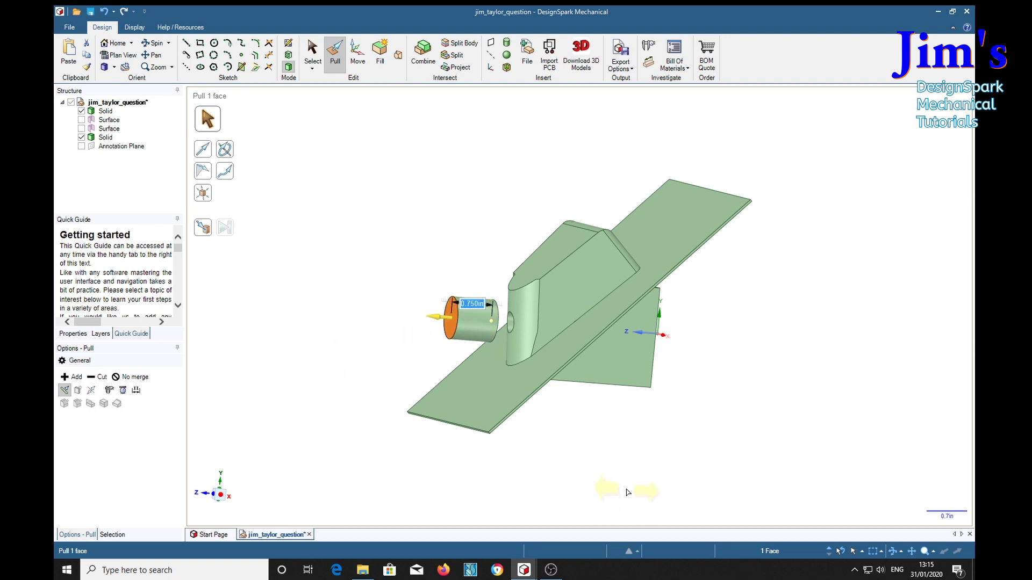
Step: Move the cylinder solid about 0.93 in along the hole's axis so it penetrates the block's curved front
click(608, 514)
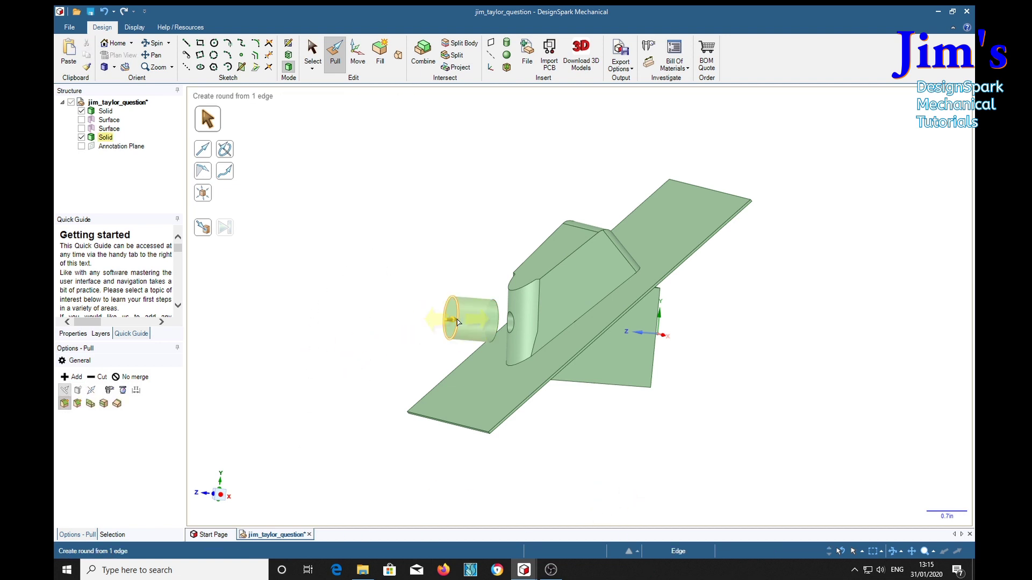
click(105, 138)
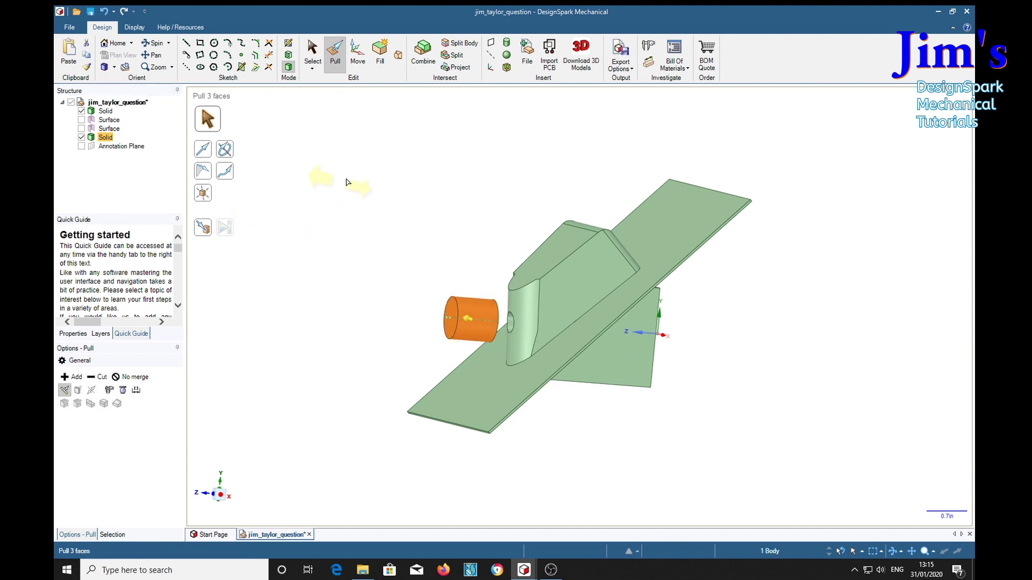
click(357, 53)
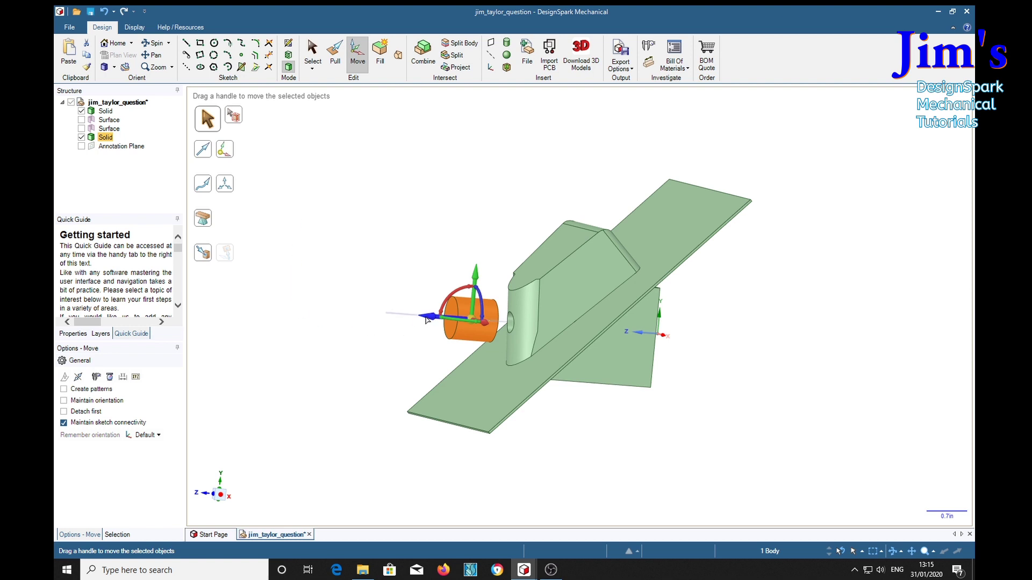
drag(455, 322, 477, 323)
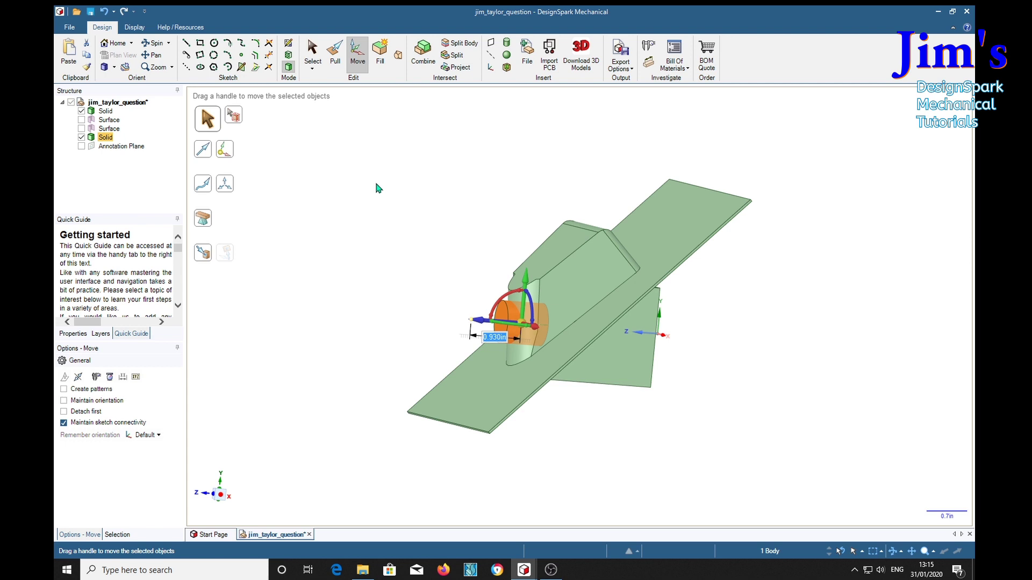
Step: Try to cut the counterbore using Combine on the cylinder and the block, and leave the command
click(425, 51)
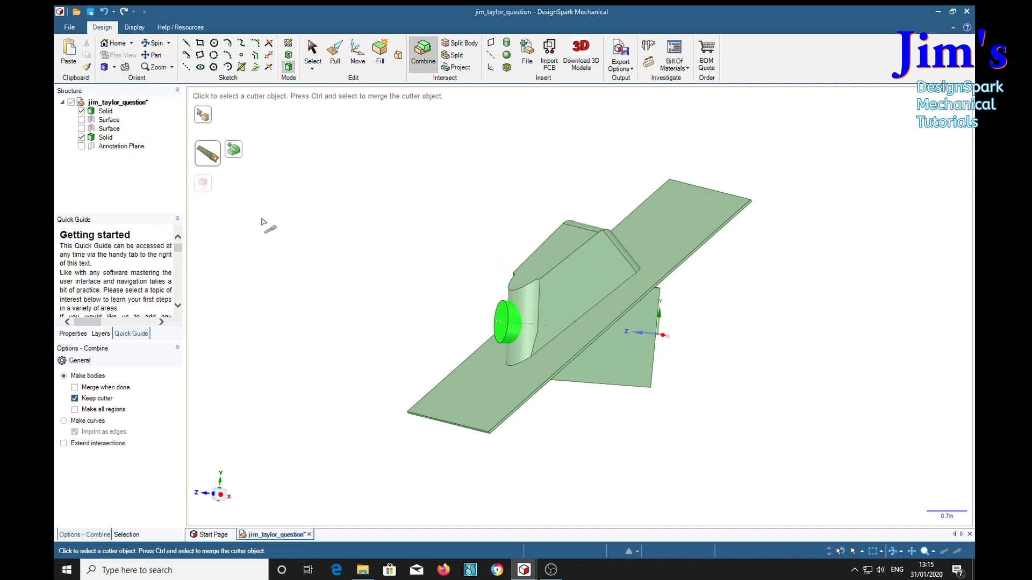
mouse_move(295, 279)
middle_down()
mouse_move(352, 300)
mouse_move(398, 284)
mouse_move(311, 290)
mouse_move(298, 279)
mouse_move(296, 291)
middle_up()
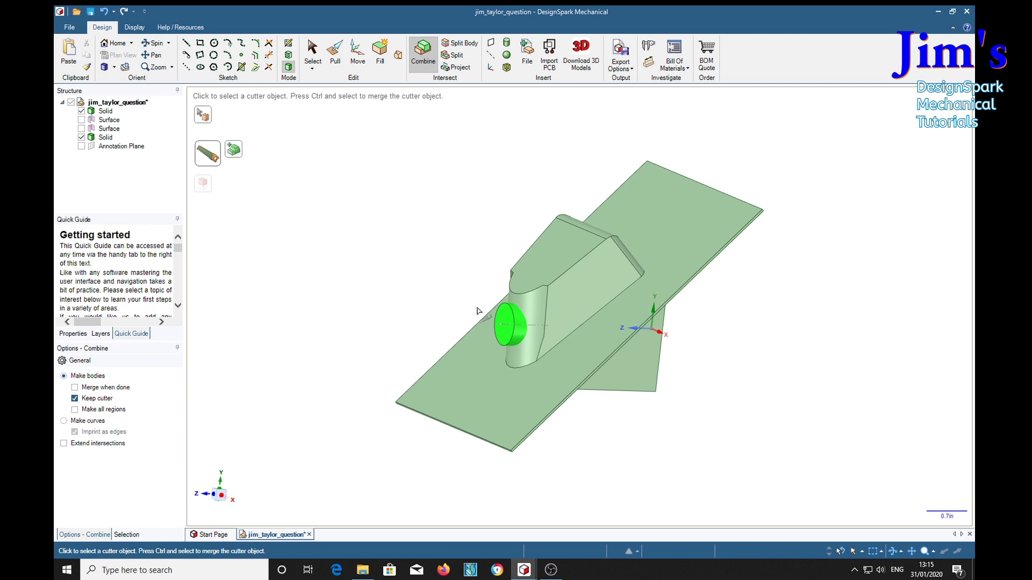
click(505, 320)
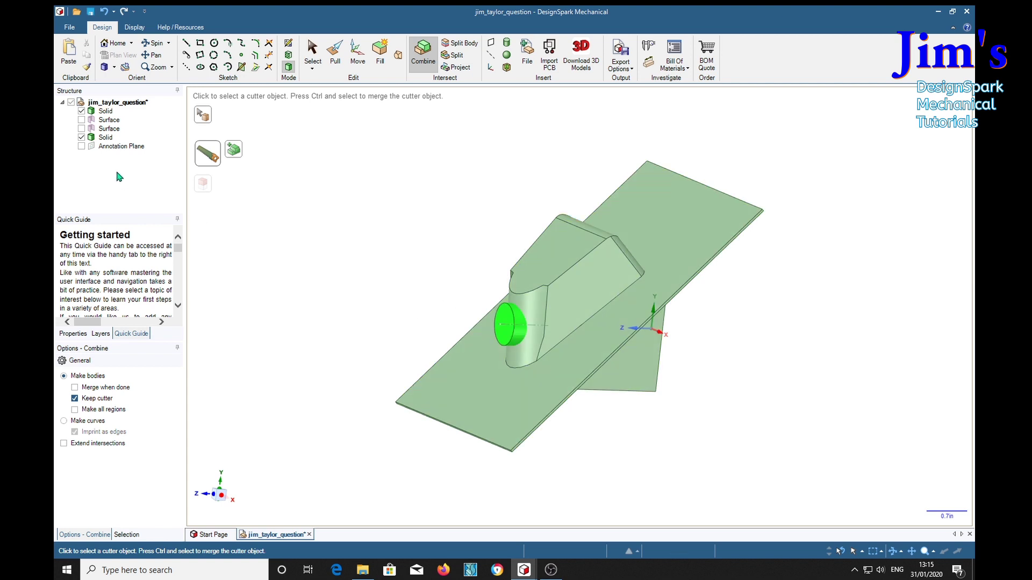
click(109, 139)
mouse_move(325, 254)
middle_down()
mouse_move(359, 293)
mouse_move(336, 308)
mouse_move(311, 307)
mouse_move(297, 273)
mouse_move(356, 286)
mouse_move(315, 265)
mouse_move(357, 212)
mouse_move(320, 258)
middle_up()
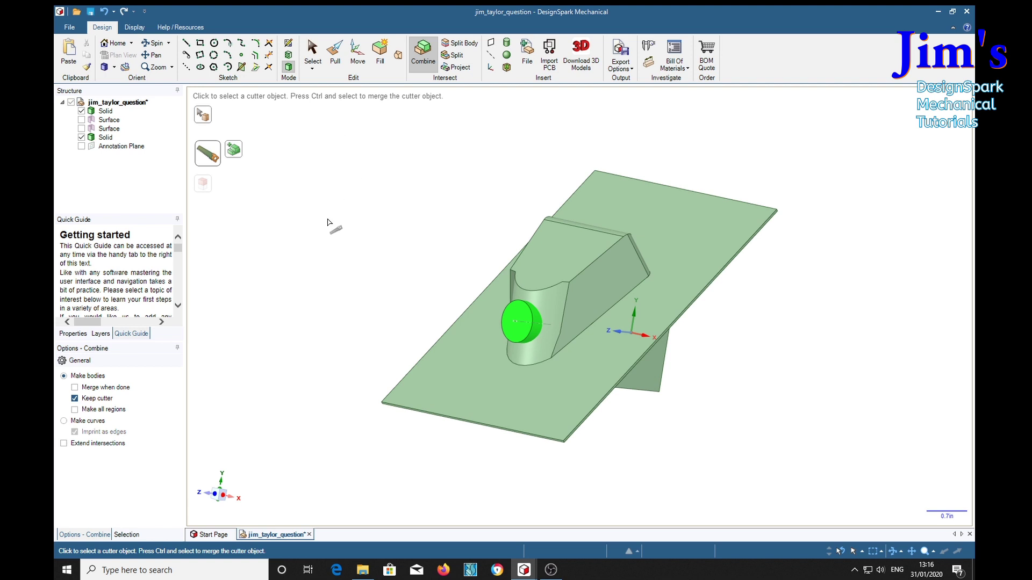
key(Escape)
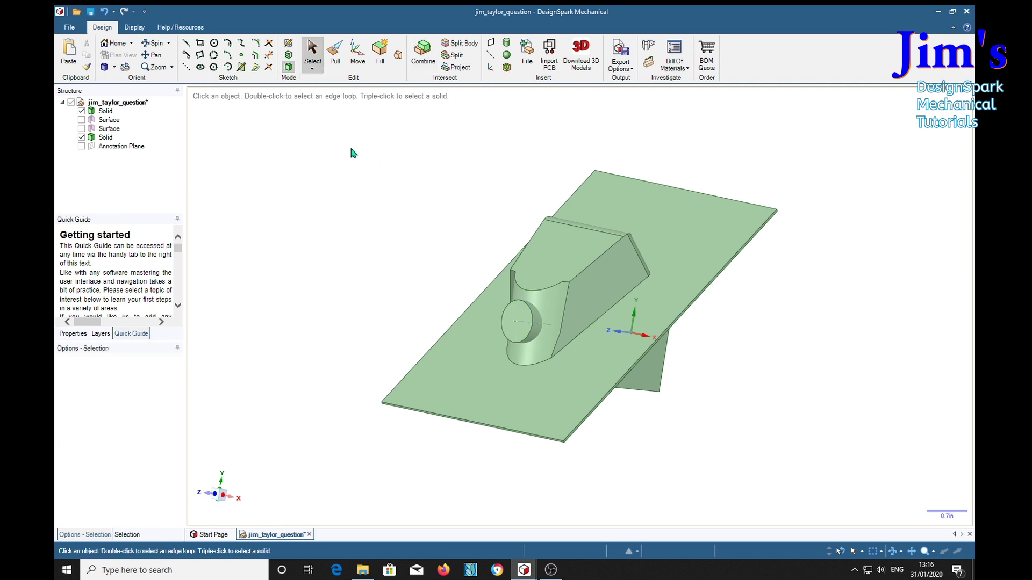
Step: Move the cylinder solid about 3.94 in out of the block along the hole's axis
click(357, 54)
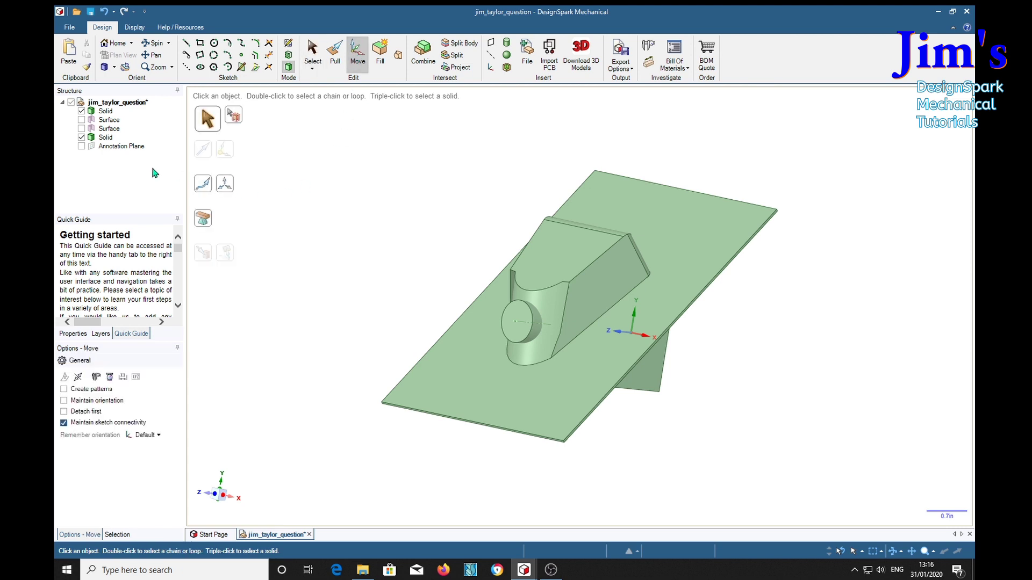
click(107, 138)
drag(486, 317, 347, 302)
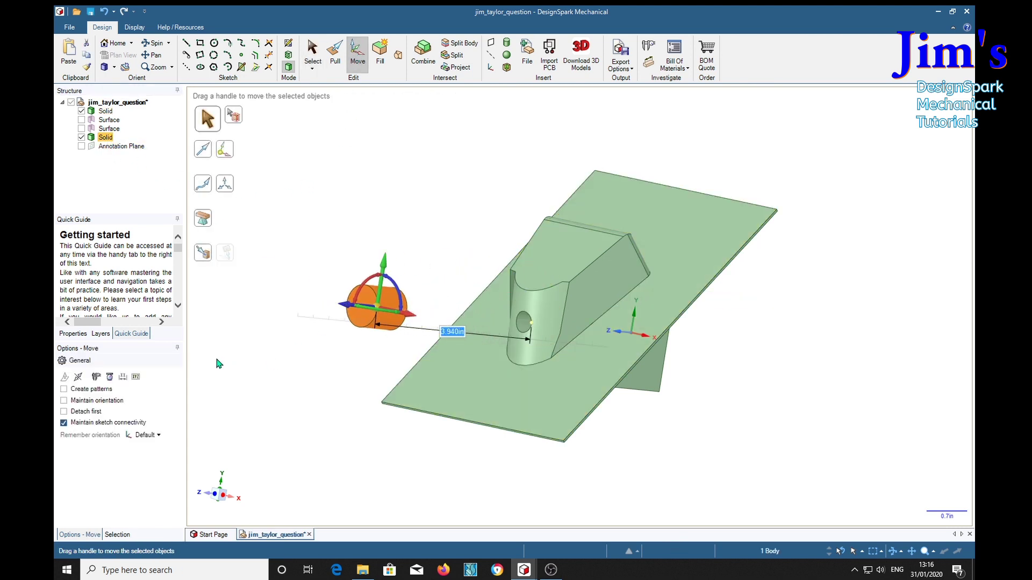
Step: Move the cylinder back into the block along the hole's axis, to an offset of about 0.10 in
middle_drag(785, 323, 827, 408)
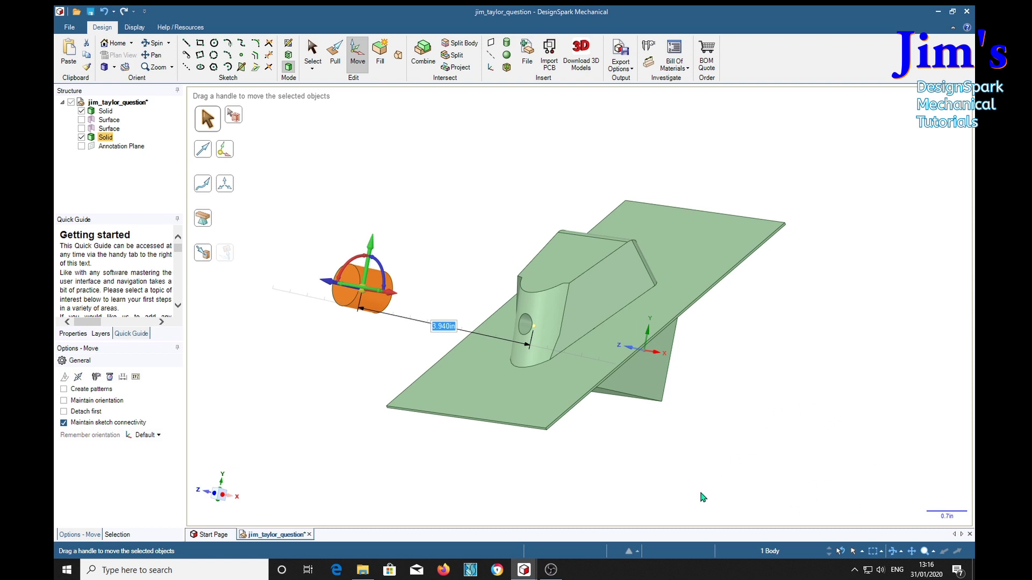
middle_drag(769, 416, 790, 437)
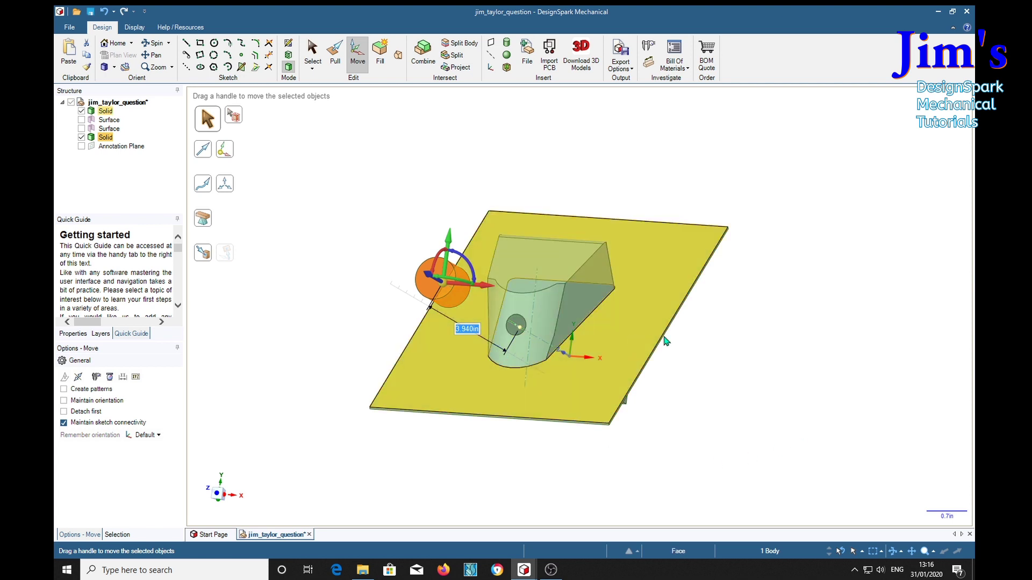
middle_drag(821, 454, 731, 483)
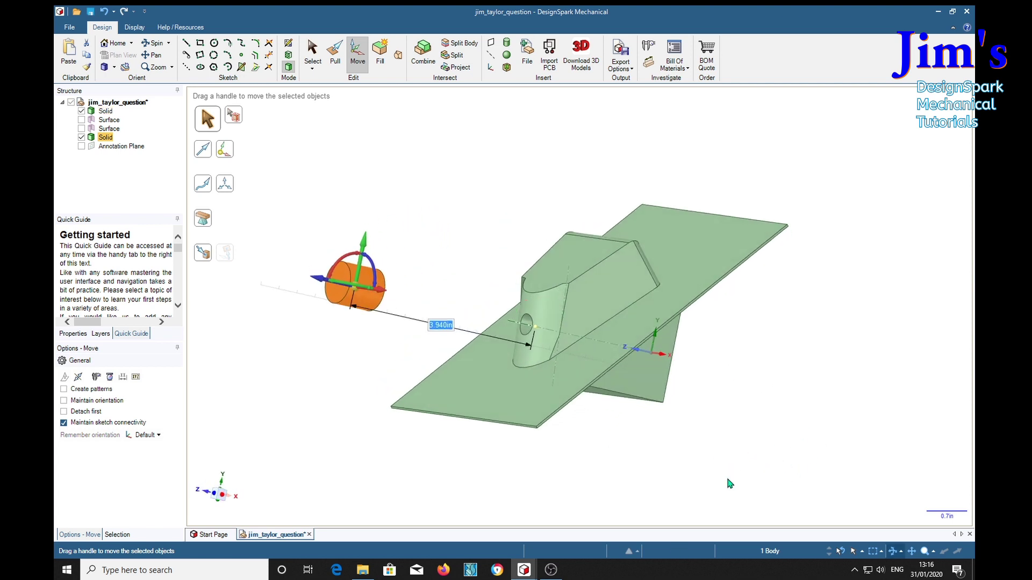
middle_drag(812, 479, 774, 472)
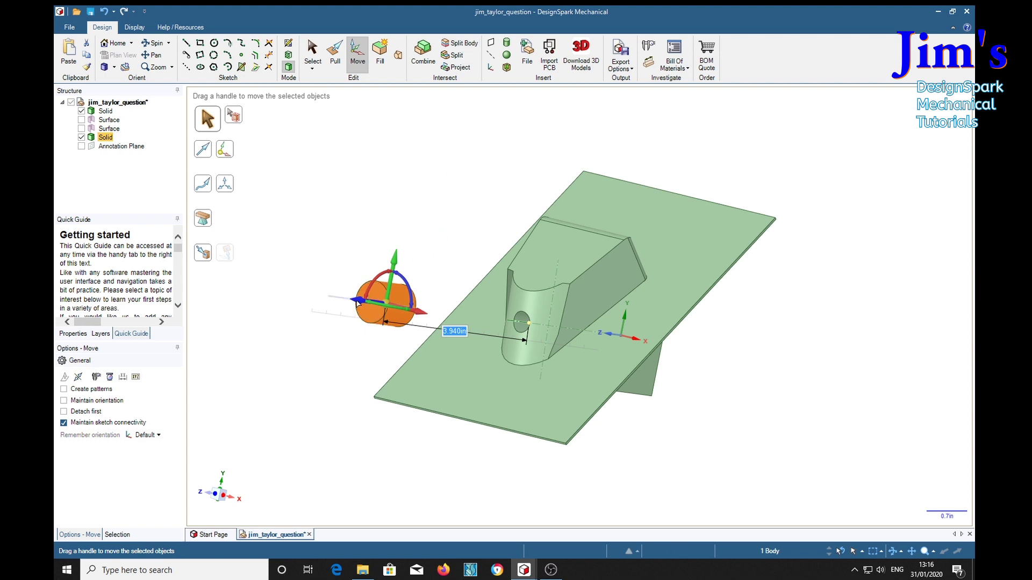
drag(358, 303, 506, 320)
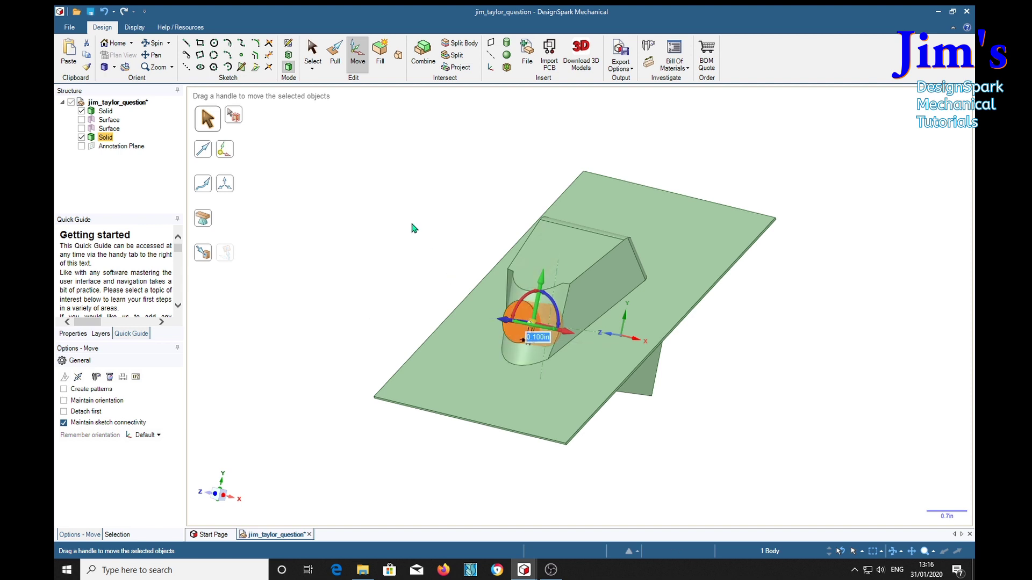
Step: Try to split the main solid with Split Body, using the cylinder's curved face as the cutter
click(459, 43)
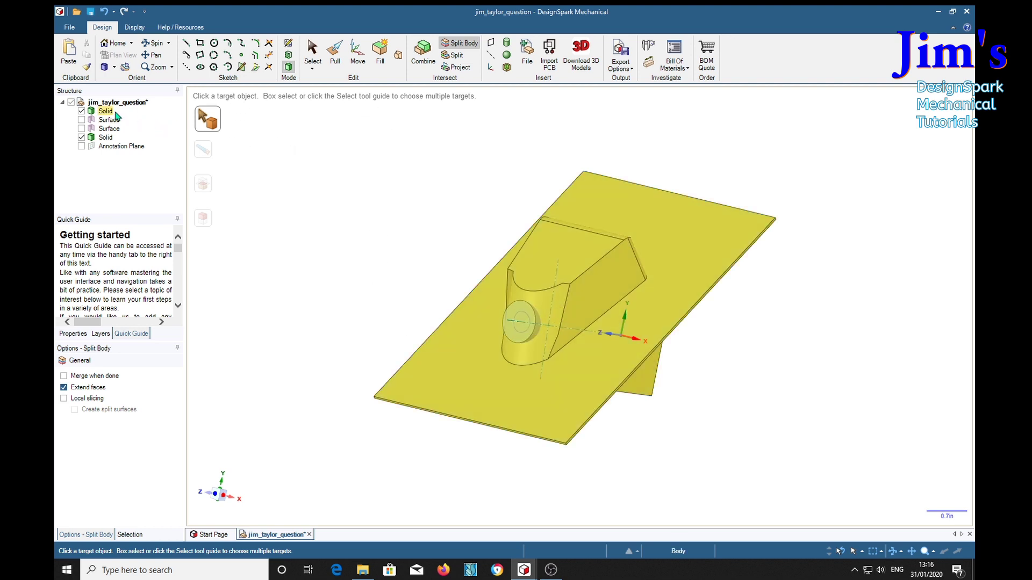
click(447, 353)
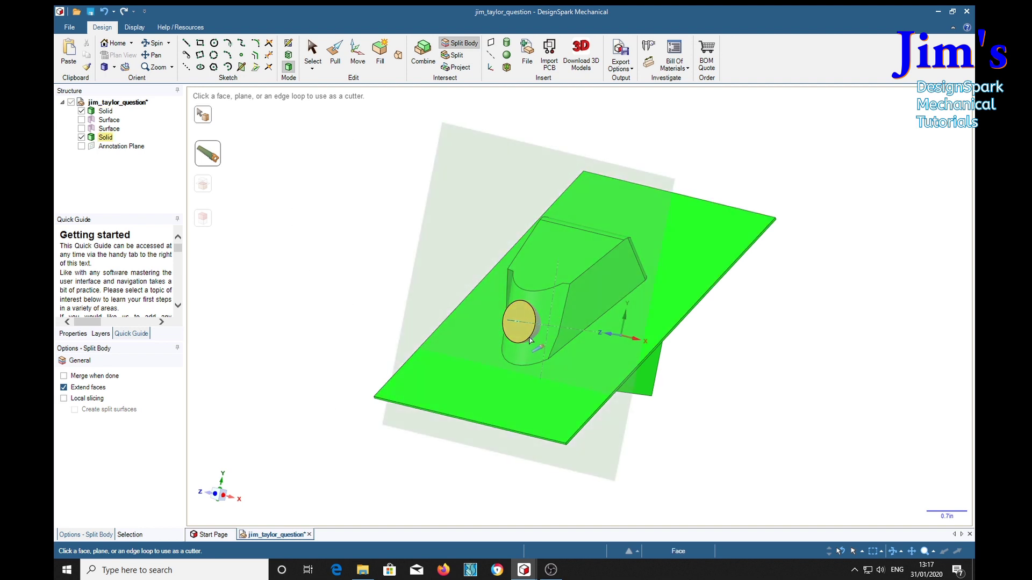
scroll(522, 340, up, 3)
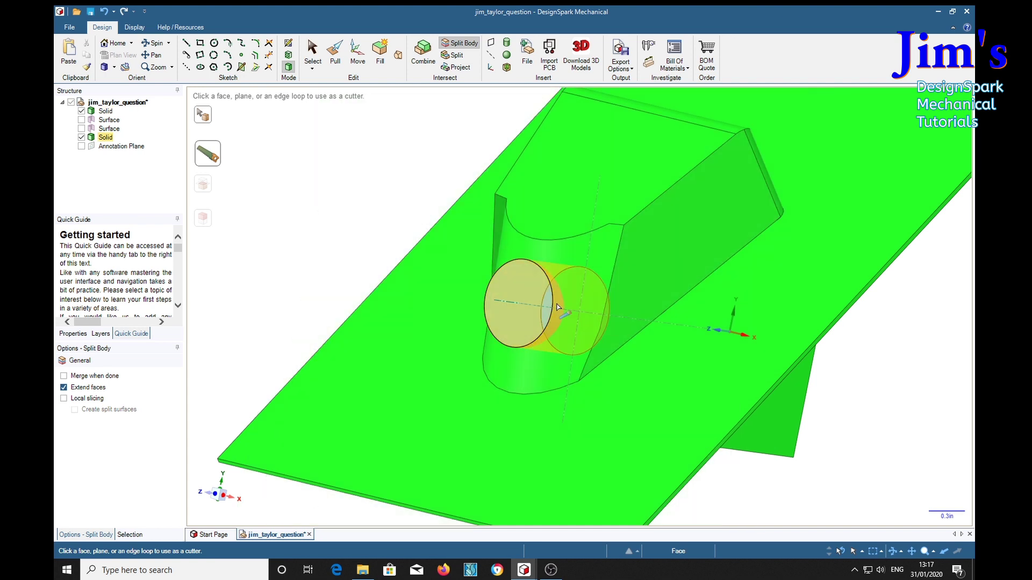
click(557, 307)
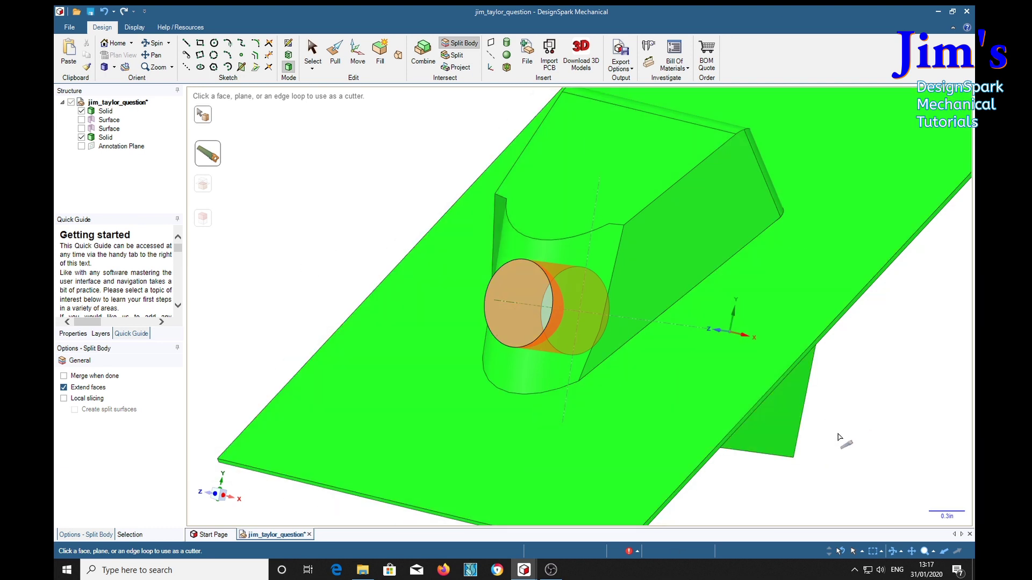
Step: Examine from the side, along the X axis, how the cylinder overlaps the block's curved front, and leave Split Body
scroll(817, 506, down, 3)
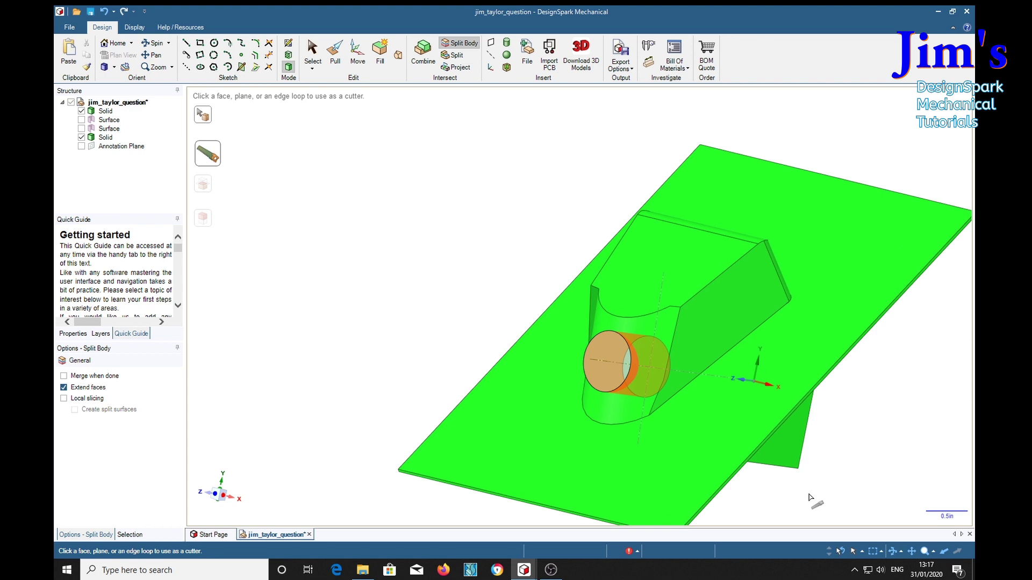
middle_drag(847, 505, 748, 486)
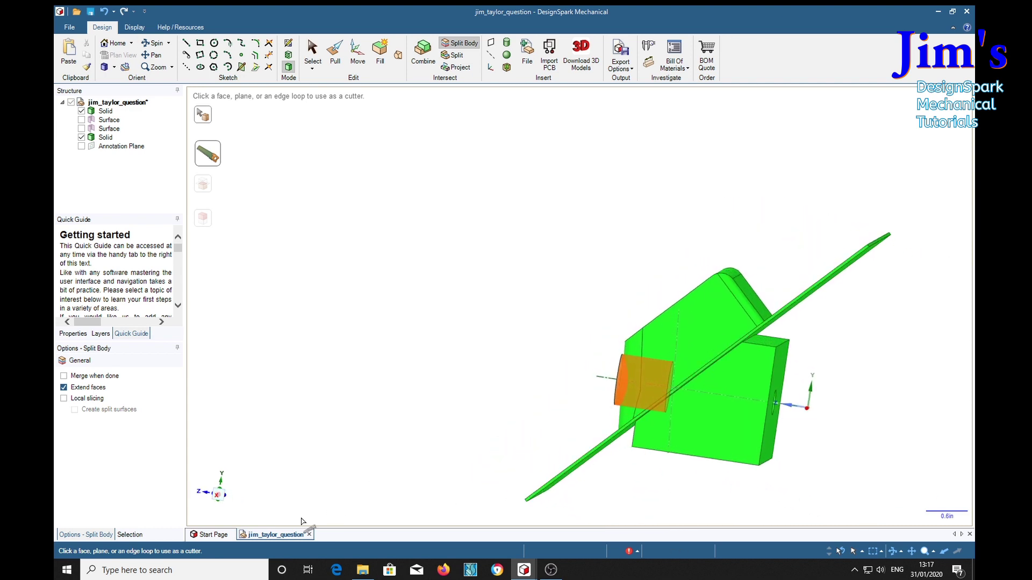
click(218, 495)
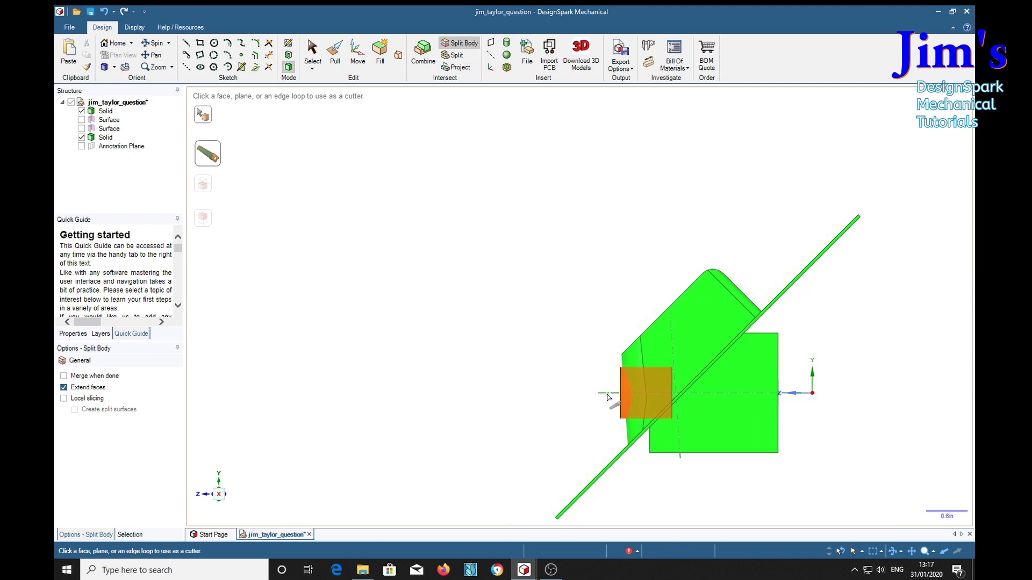
scroll(624, 398, up, 3)
scroll(625, 398, up, 4)
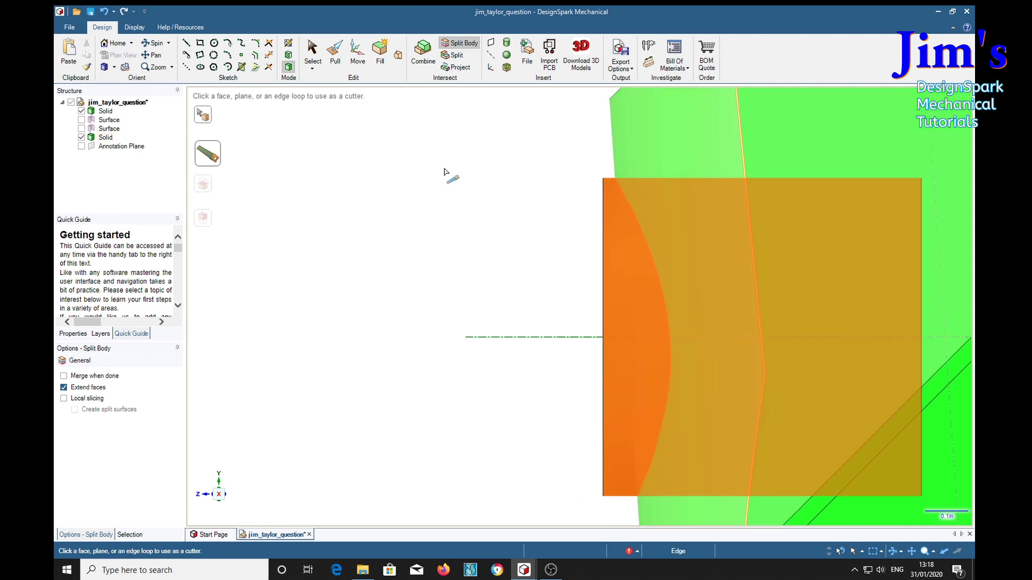
scroll(431, 231, down, 5)
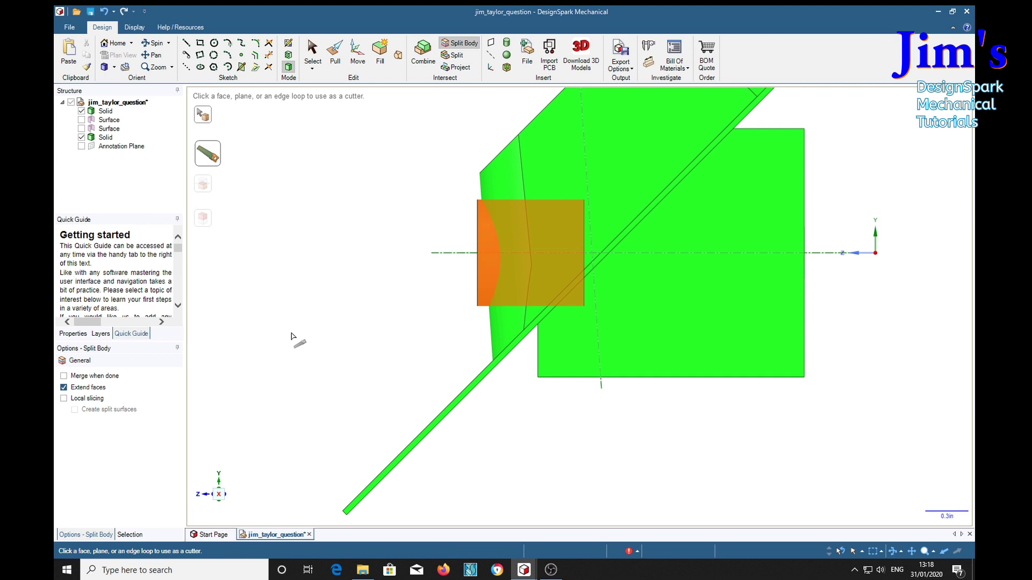
middle_drag(288, 316, 387, 344)
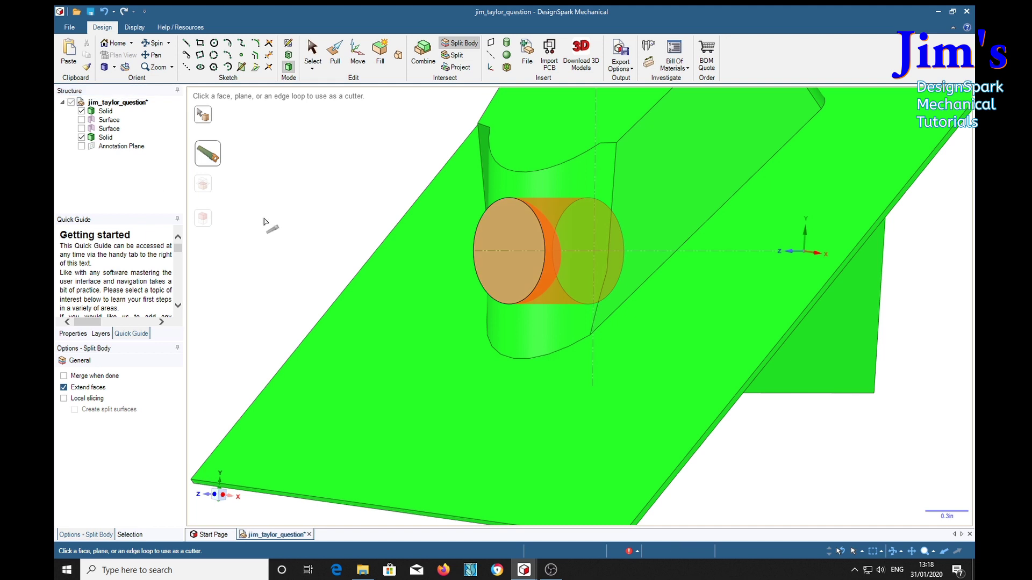
key(Escape)
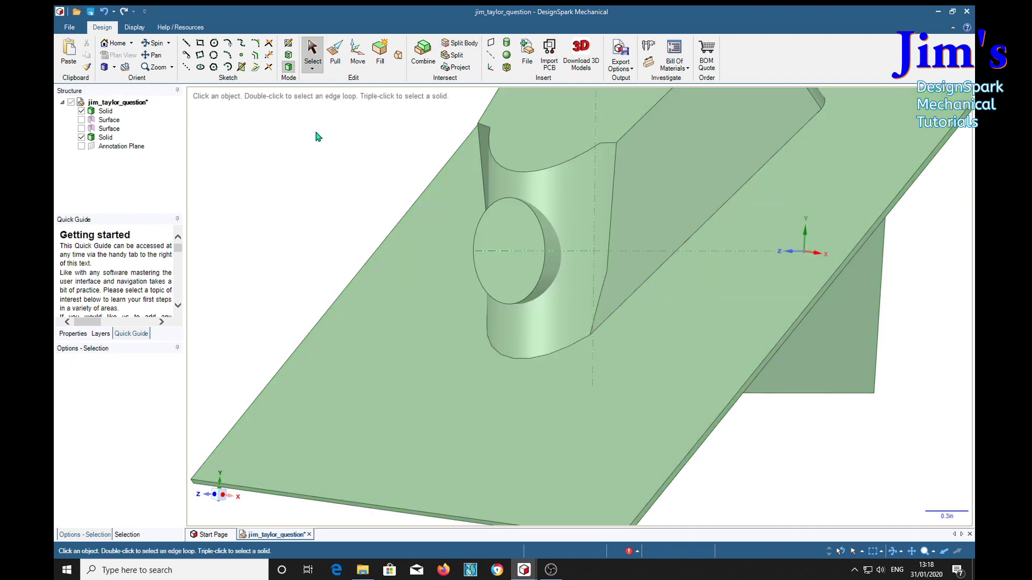
Step: Move the cylinder solid 2.5 in away from the block along the hole's axis
click(358, 51)
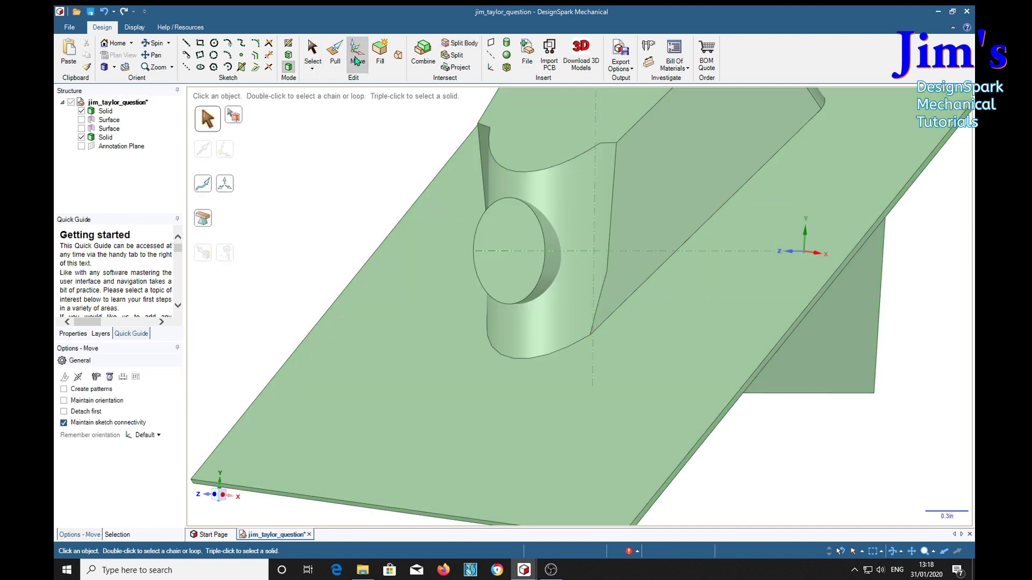
click(106, 137)
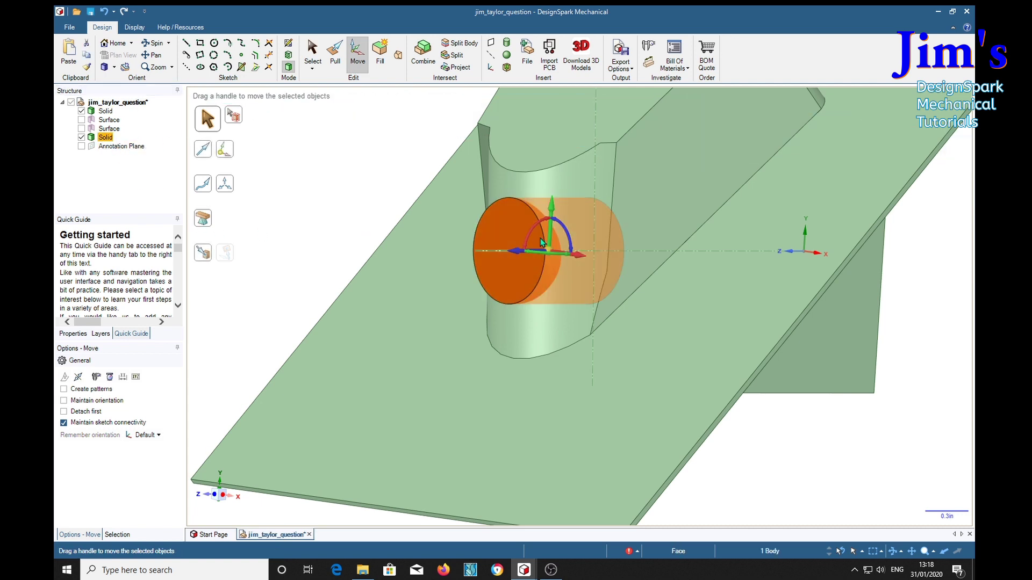
drag(514, 261, 252, 252)
scroll(267, 388, down, 2)
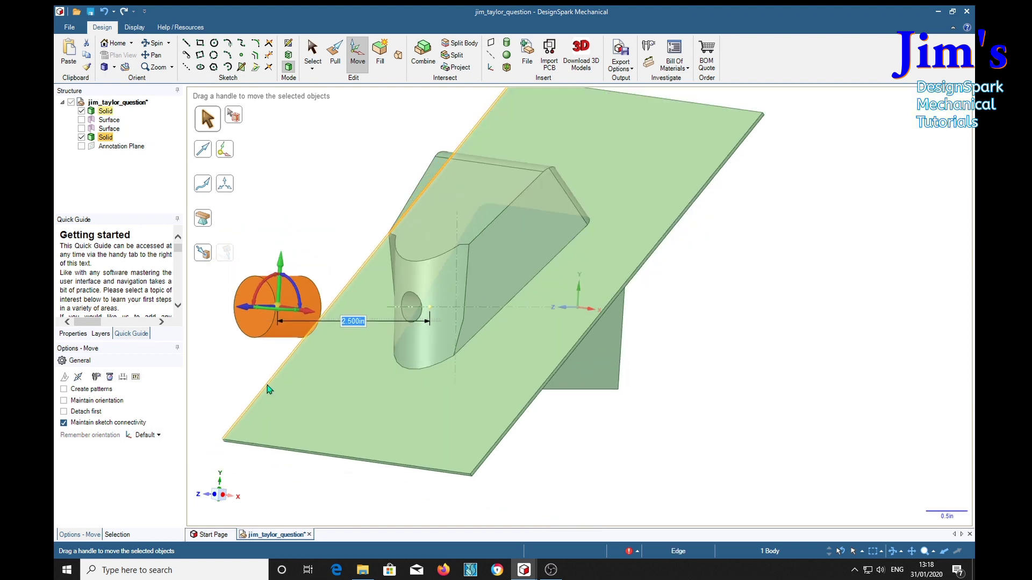
shift+middle_drag(305, 396, 438, 428)
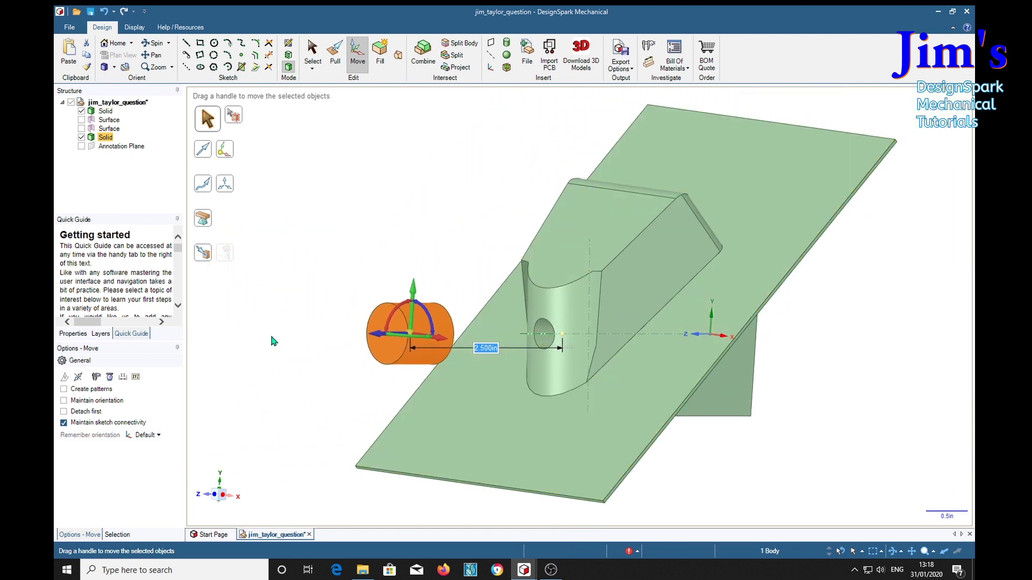
Step: Delete the cylinder solid and check where the two hidden surfaces lie relative to the block's hole
right_click(108, 137)
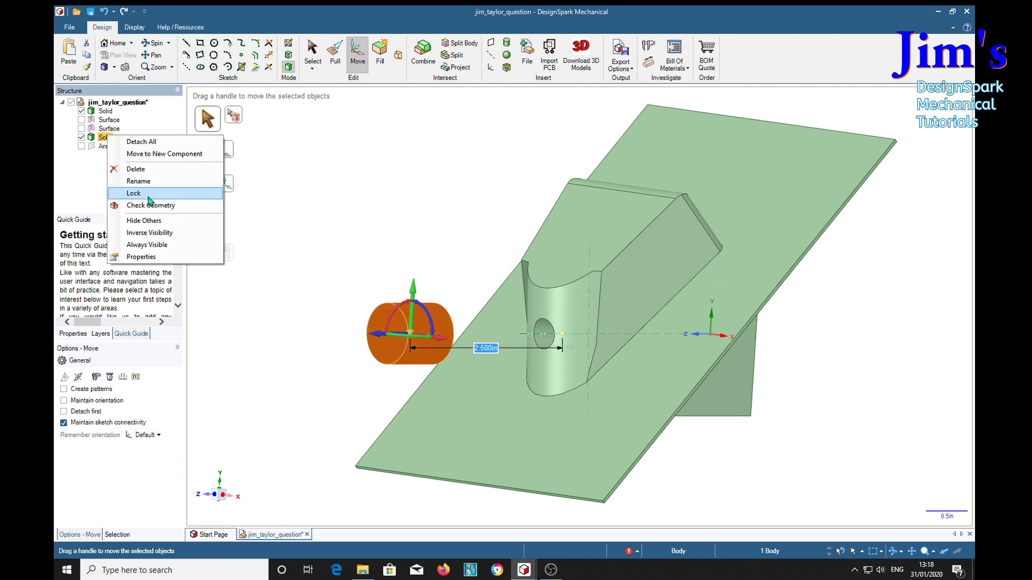
click(138, 170)
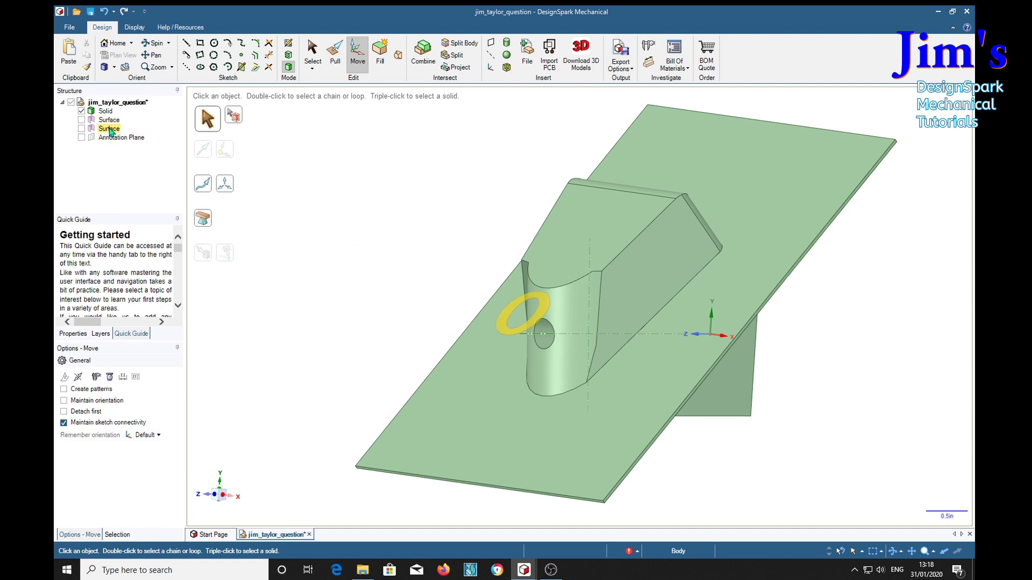
middle_drag(273, 211, 315, 214)
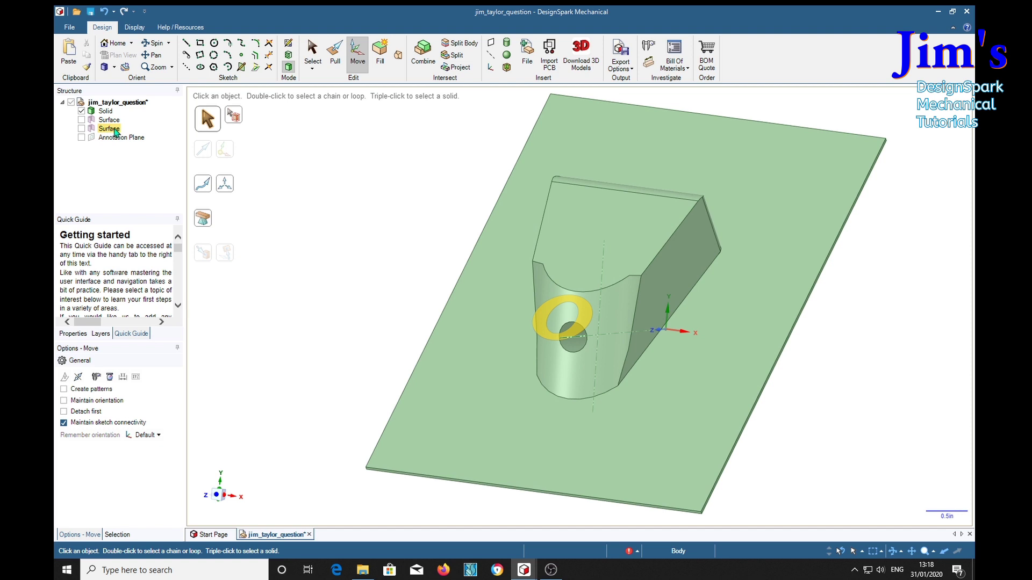
middle_drag(231, 115, 215, 285)
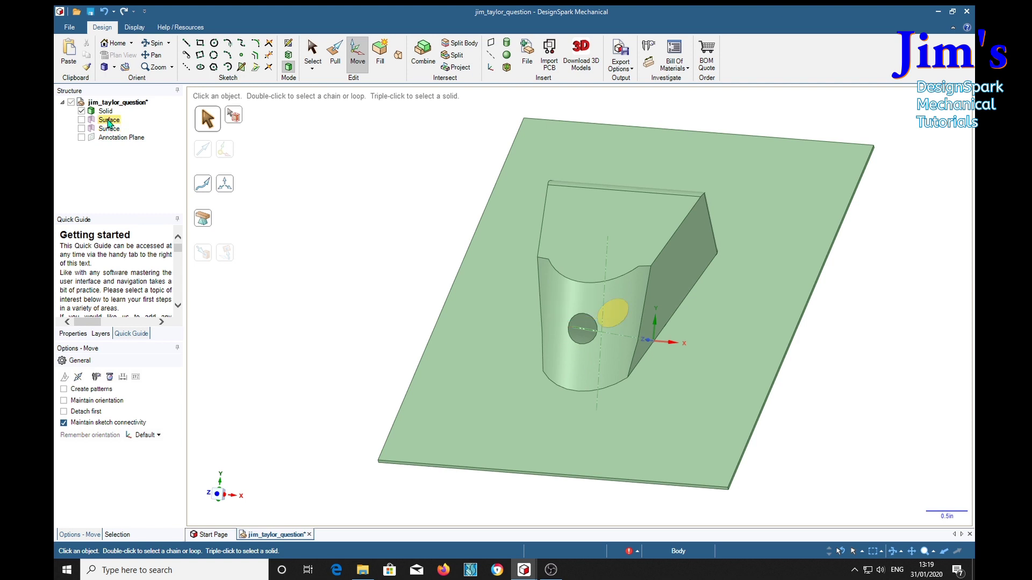
Step: Temporarily show the annotation plane and the second surface to compare their positions with the block's hole, and hide both
middle_drag(294, 240, 295, 266)
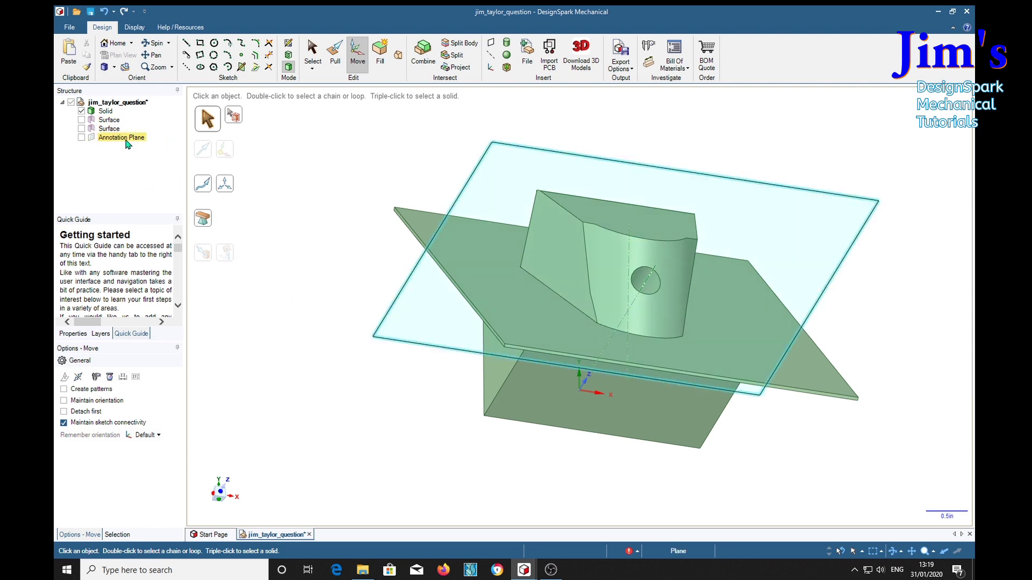
click(81, 137)
middle_drag(275, 265, 248, 321)
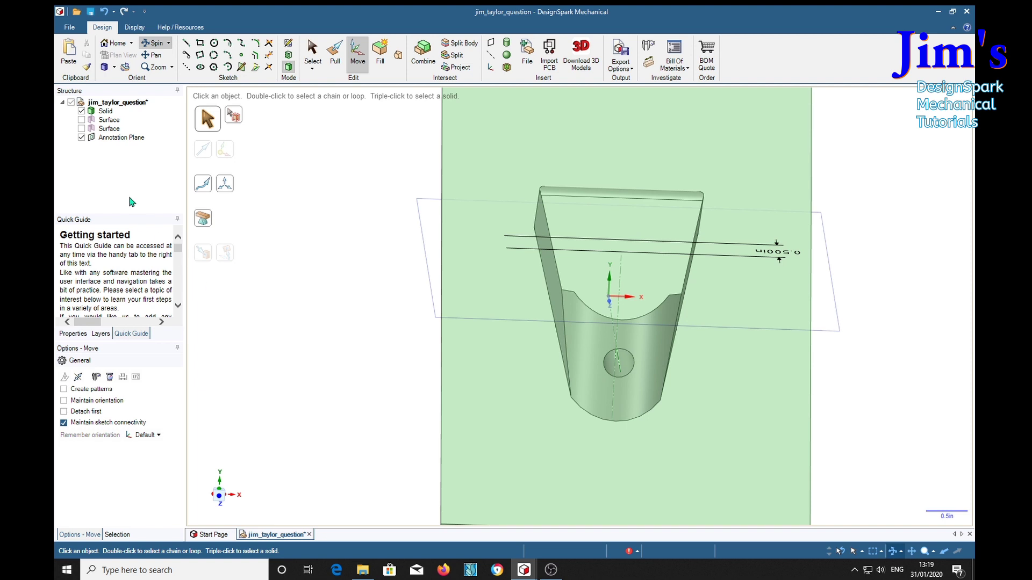
click(81, 128)
middle_drag(323, 301, 310, 281)
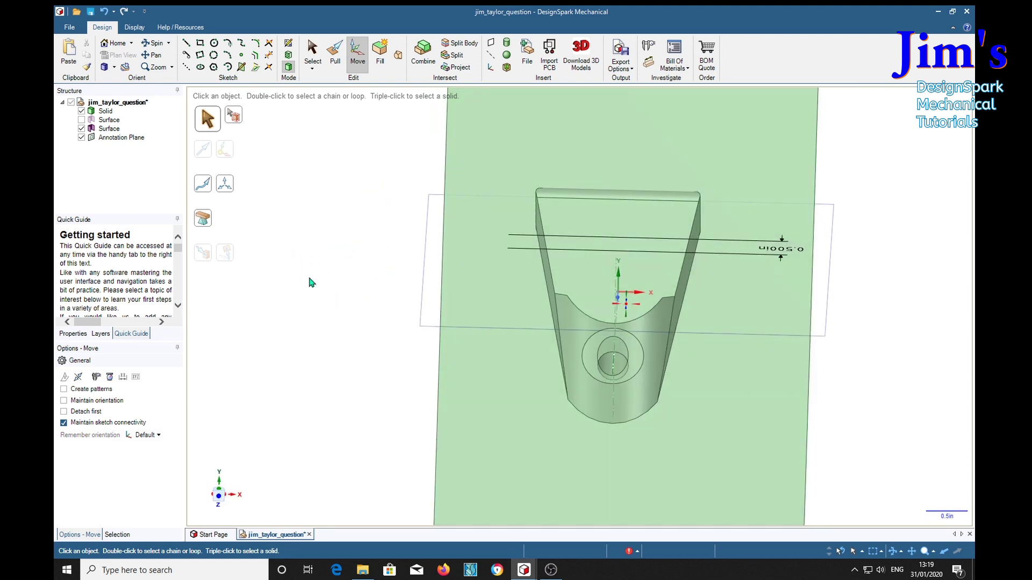
click(82, 137)
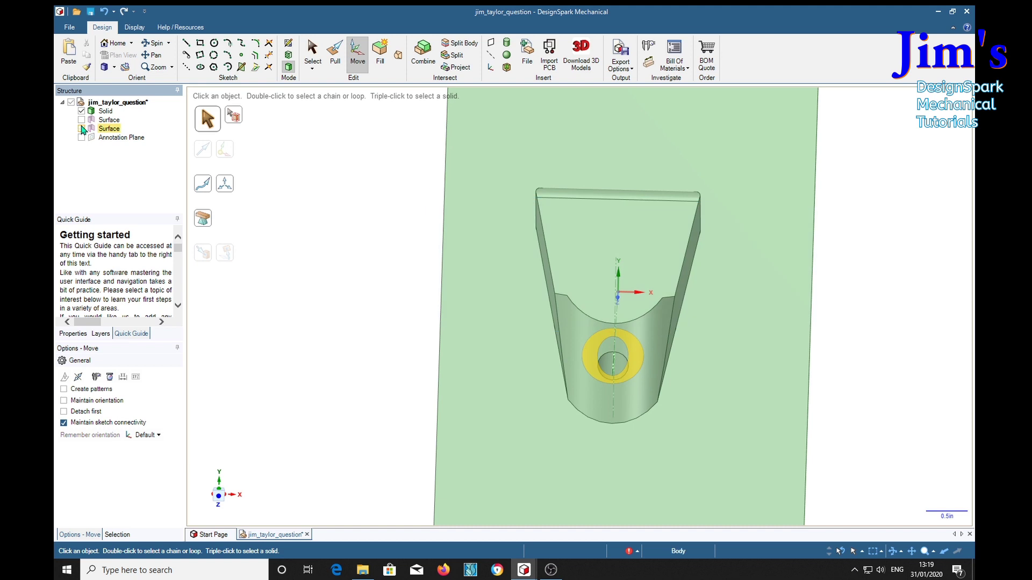
click(82, 129)
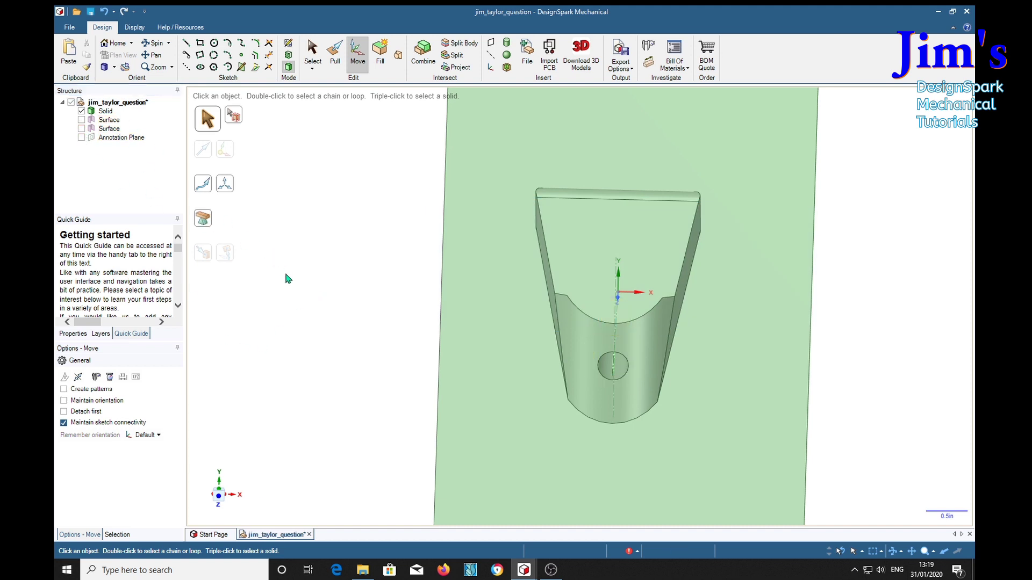
middle_drag(354, 332, 414, 301)
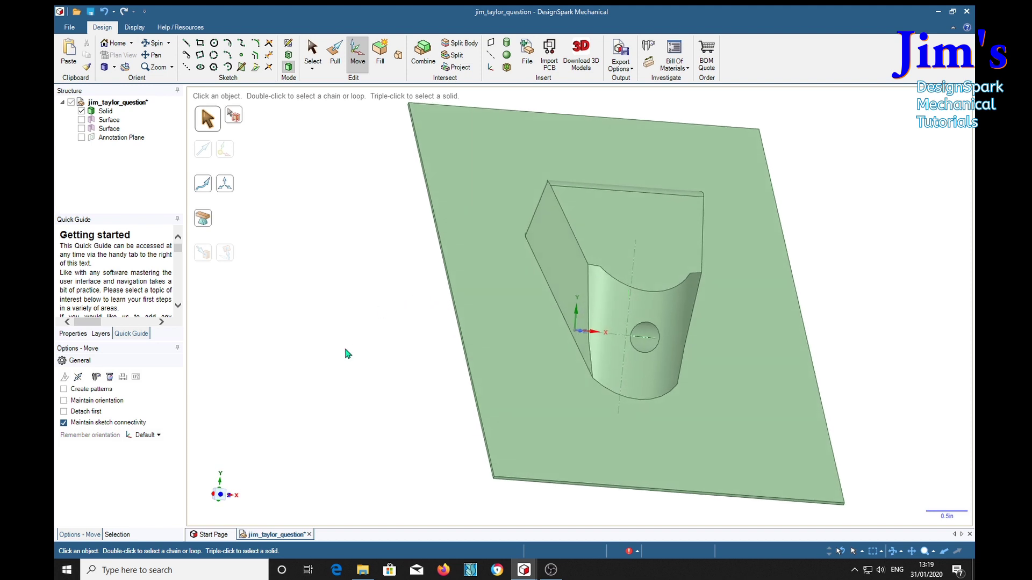
Step: Copy the front edge of the 3/8 inch hole inward along the hole's axis, using Pull with the copy-edge option
click(335, 59)
click(336, 60)
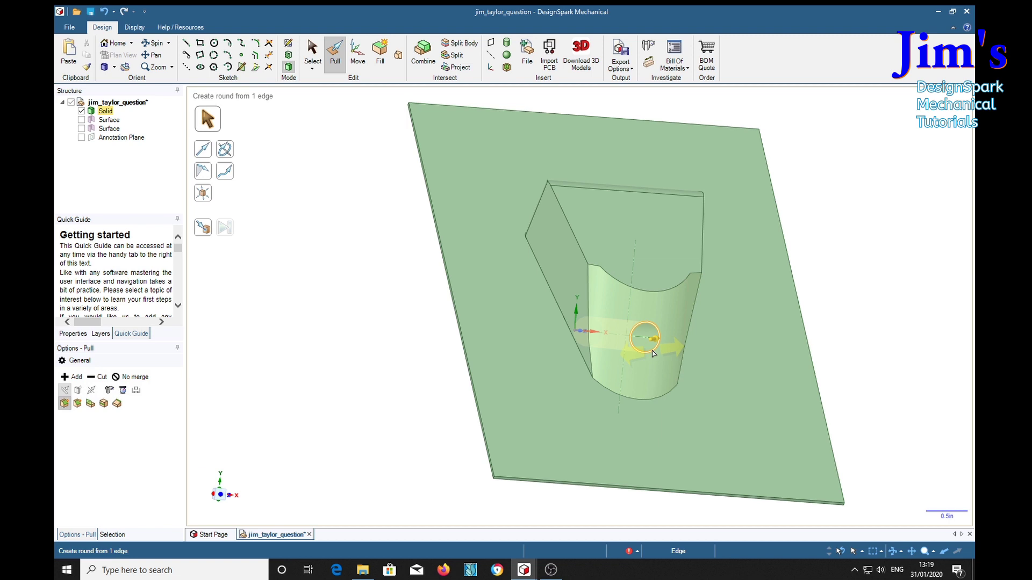
click(652, 351)
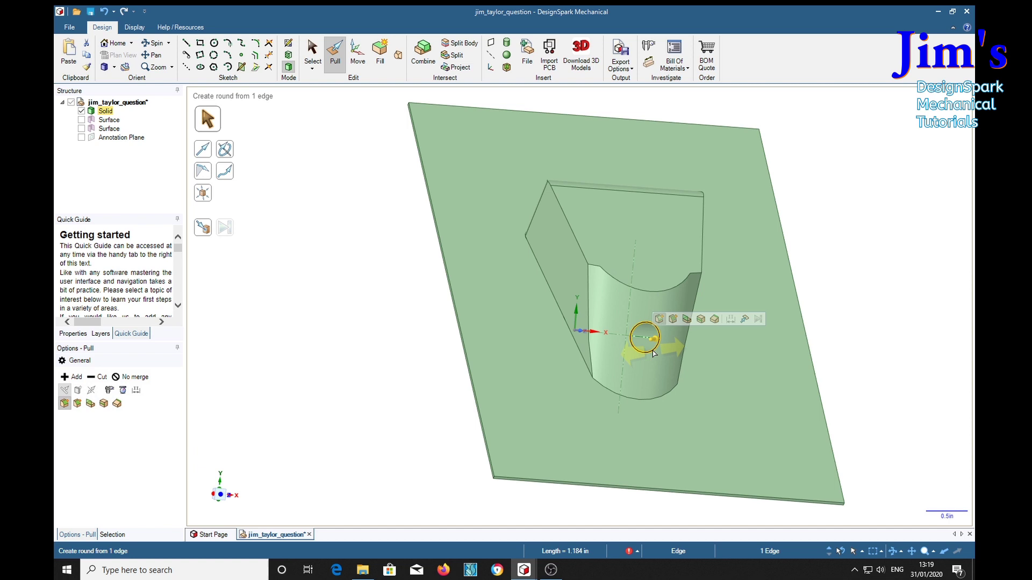
click(702, 320)
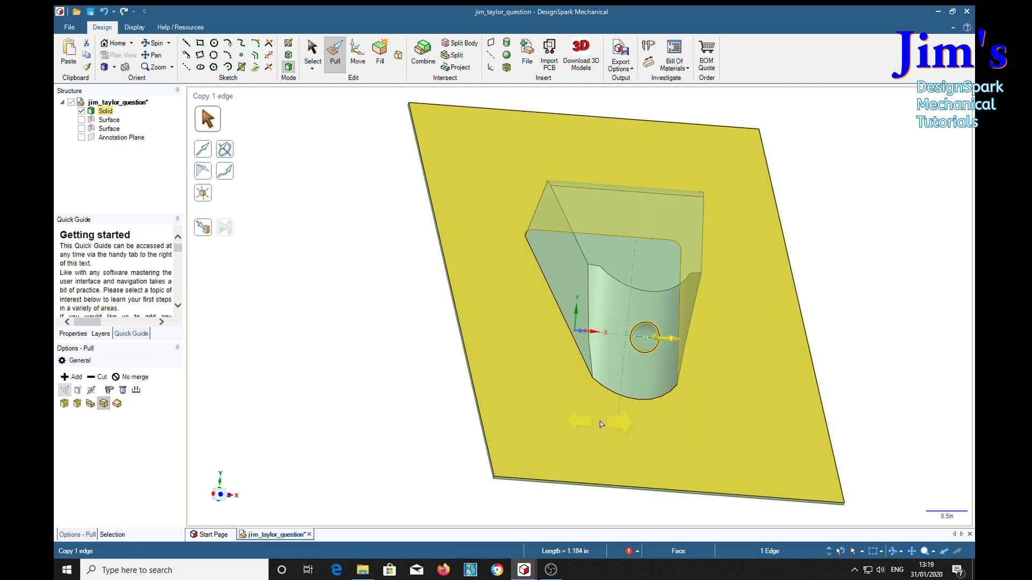
middle_drag(543, 352, 553, 368)
scroll(661, 308, up, 8)
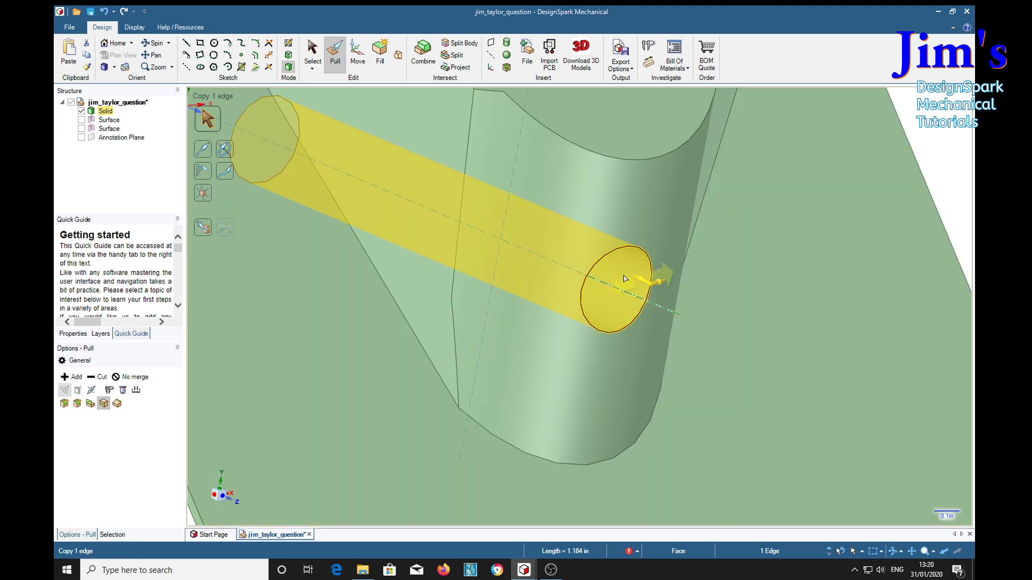
click(647, 285)
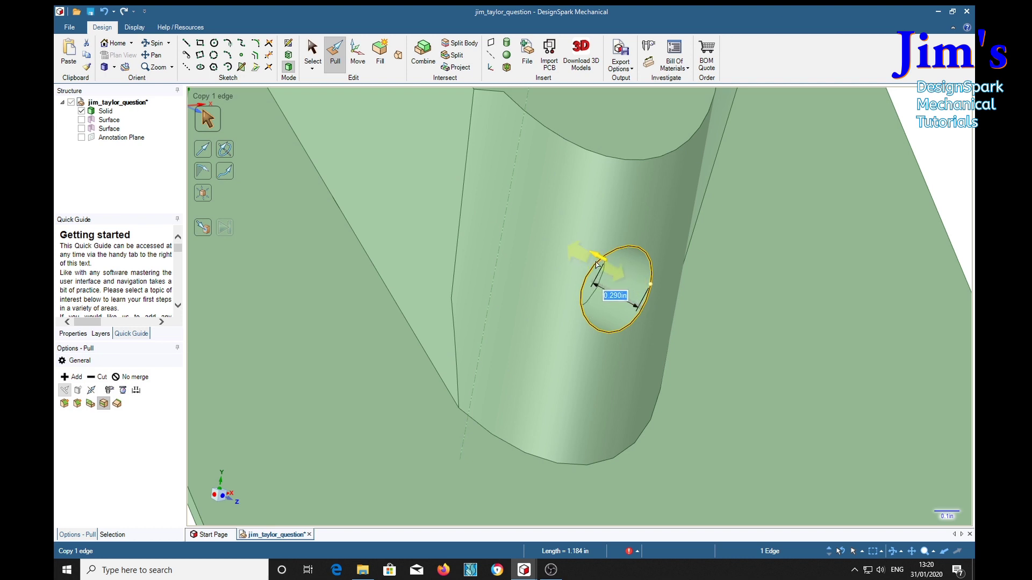
drag(595, 263, 567, 251)
middle_drag(570, 253, 586, 330)
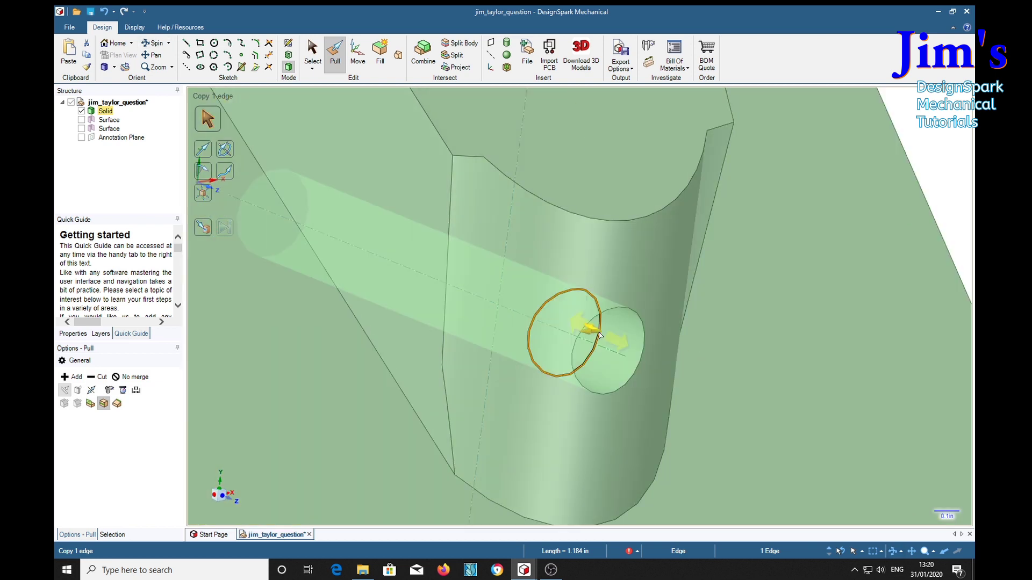
Step: Try sliding a copy of the circular edge to other depths along the hole, and clear the selection
drag(573, 324, 547, 312)
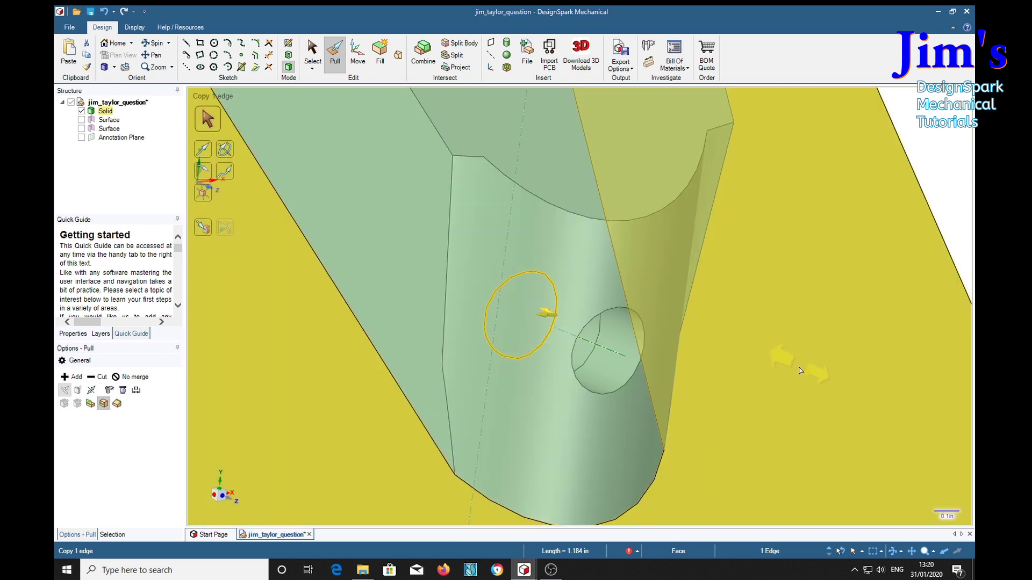
middle_drag(788, 404, 753, 376)
mouse_move(529, 301)
mouse_down()
mouse_move(549, 305)
mouse_move(546, 295)
mouse_up()
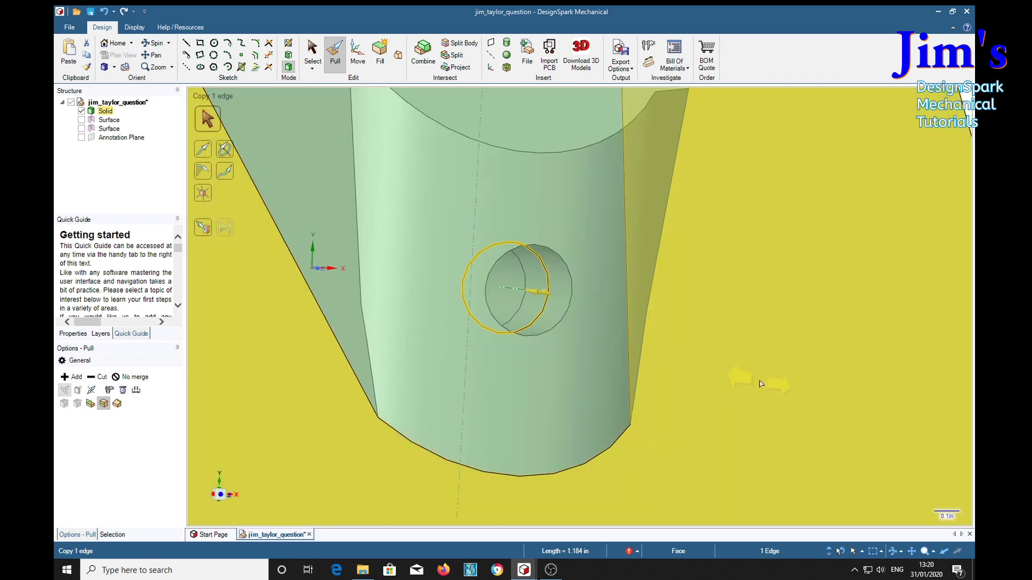
click(759, 383)
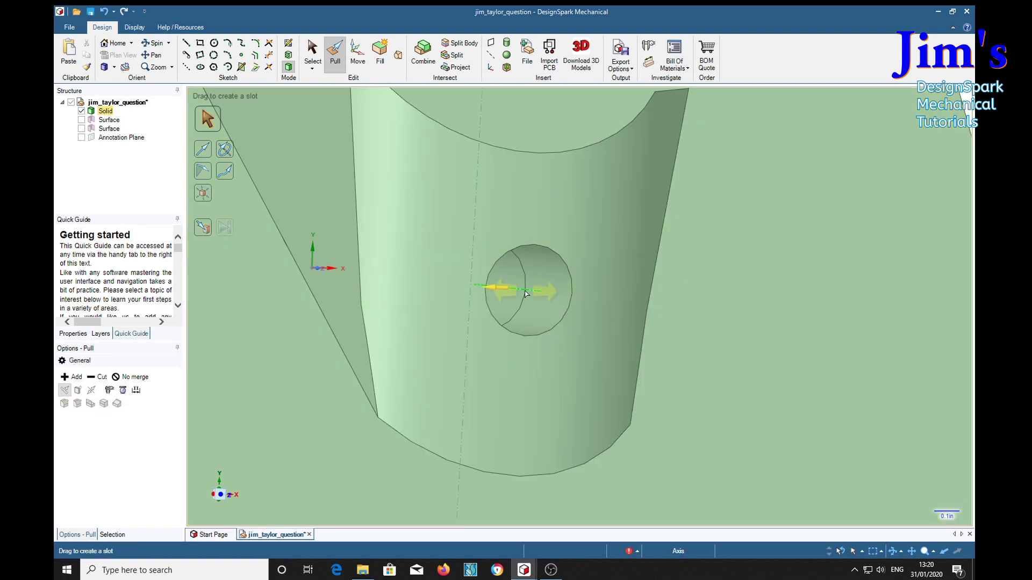
Step: Set the radius of the hole's front cylindrical section to .375 in to form the counterbore
click(542, 304)
click(543, 302)
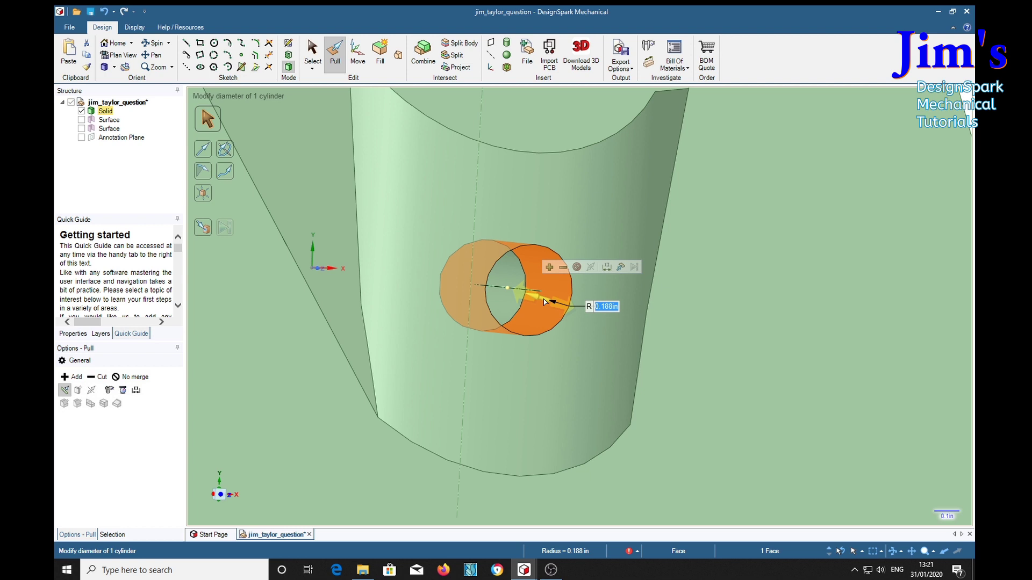
key(BackSpace)
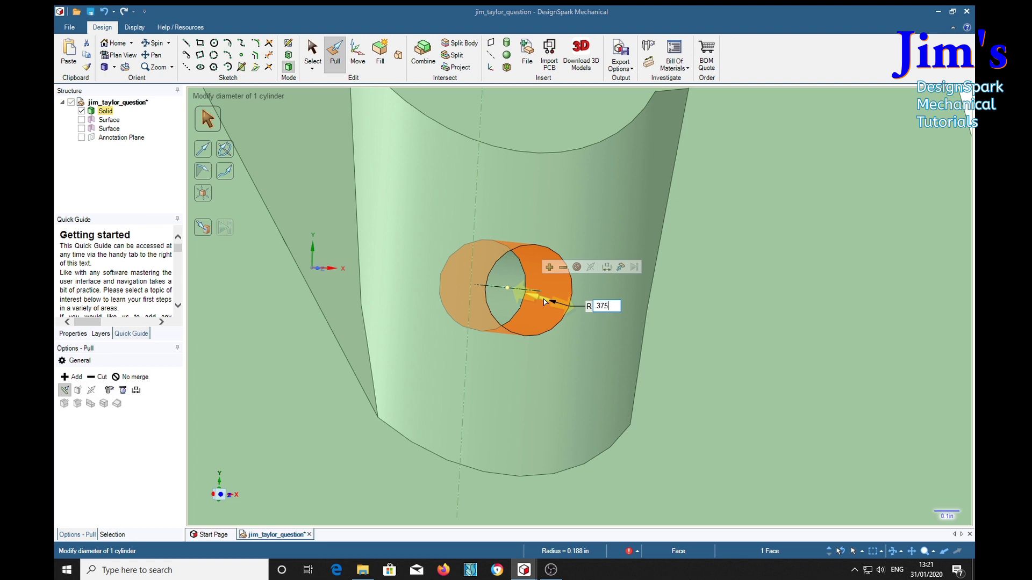
key(Return)
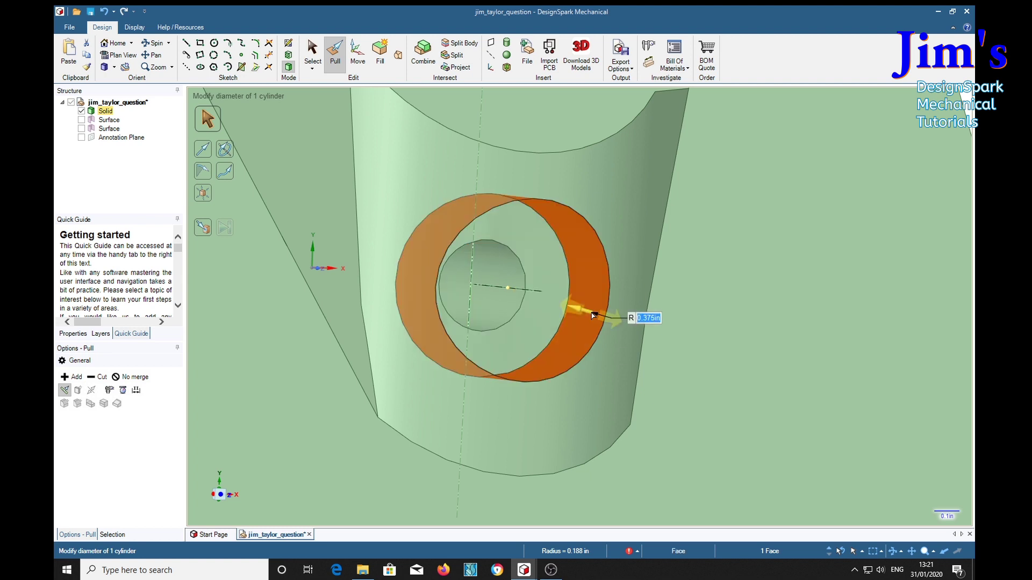
scroll(586, 352, down, 5)
click(871, 272)
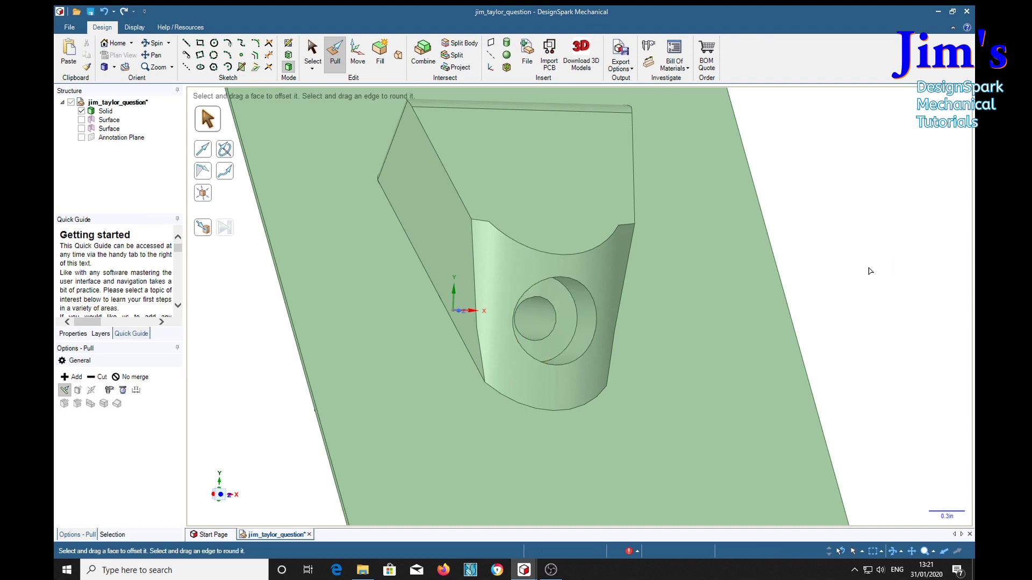
Step: Examine the counterbore's rim, side wall and flat shoulder in the block's curved front face
mouse_move(869, 268)
middle_down()
mouse_move(844, 274)
mouse_move(817, 244)
mouse_move(817, 269)
mouse_move(857, 277)
mouse_move(887, 260)
mouse_move(828, 255)
mouse_move(859, 255)
middle_up()
middle_drag(860, 348, 834, 350)
click(480, 287)
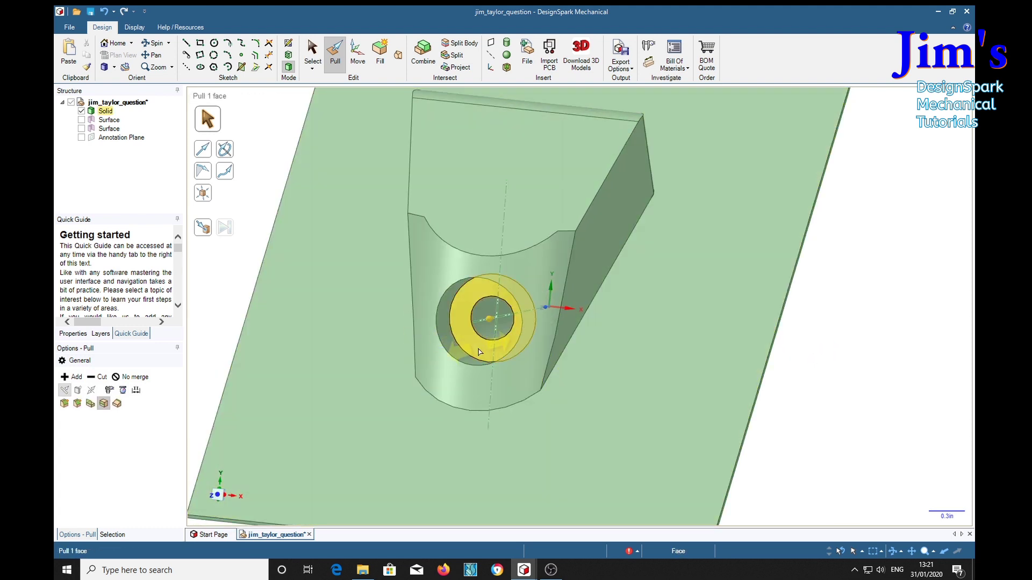
click(509, 332)
click(517, 341)
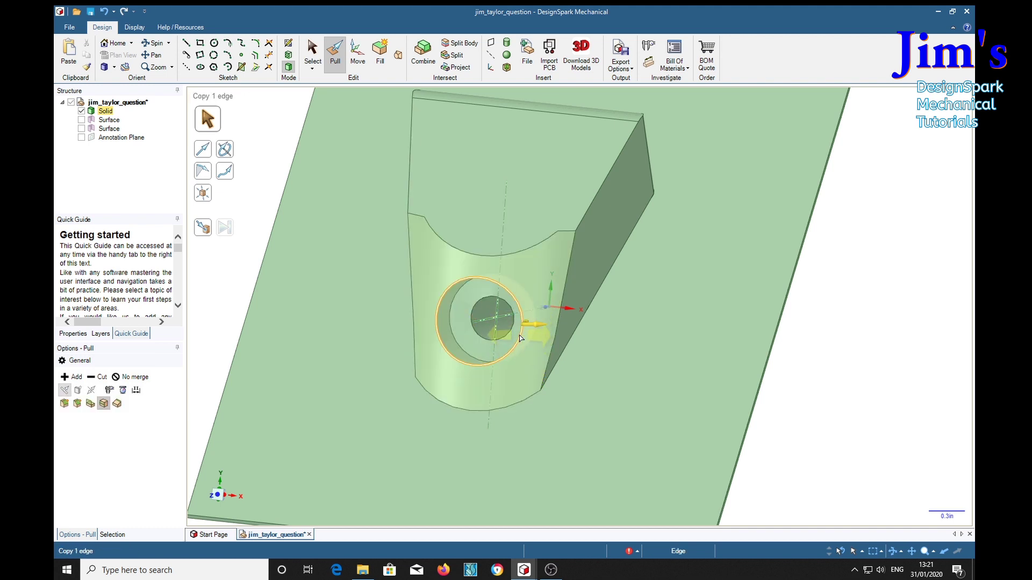
click(458, 314)
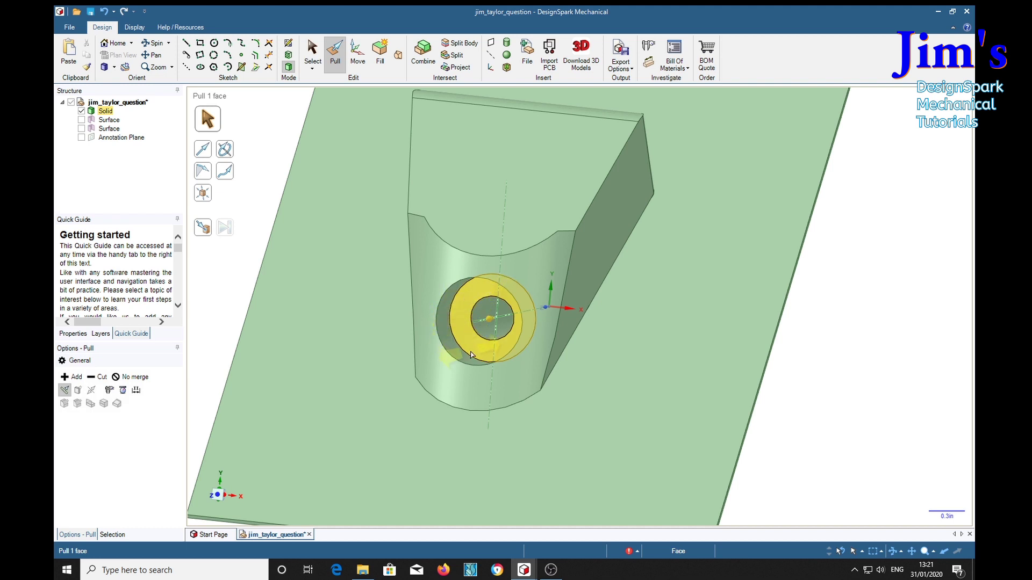
click(461, 317)
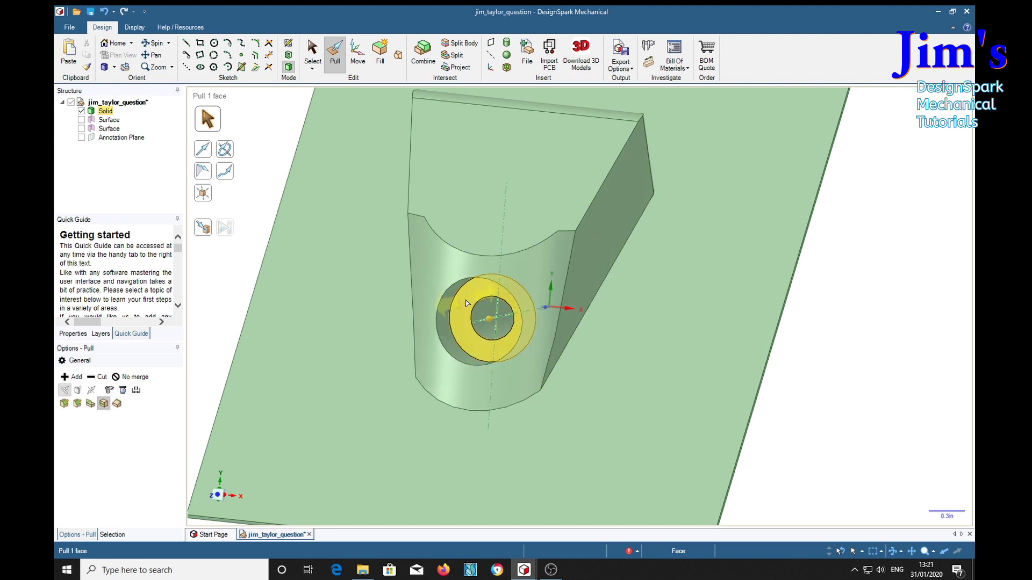
click(774, 407)
Step: Examine the small hole's exit on the block's rear face, and return to a front view
middle_drag(847, 424, 678, 422)
click(651, 319)
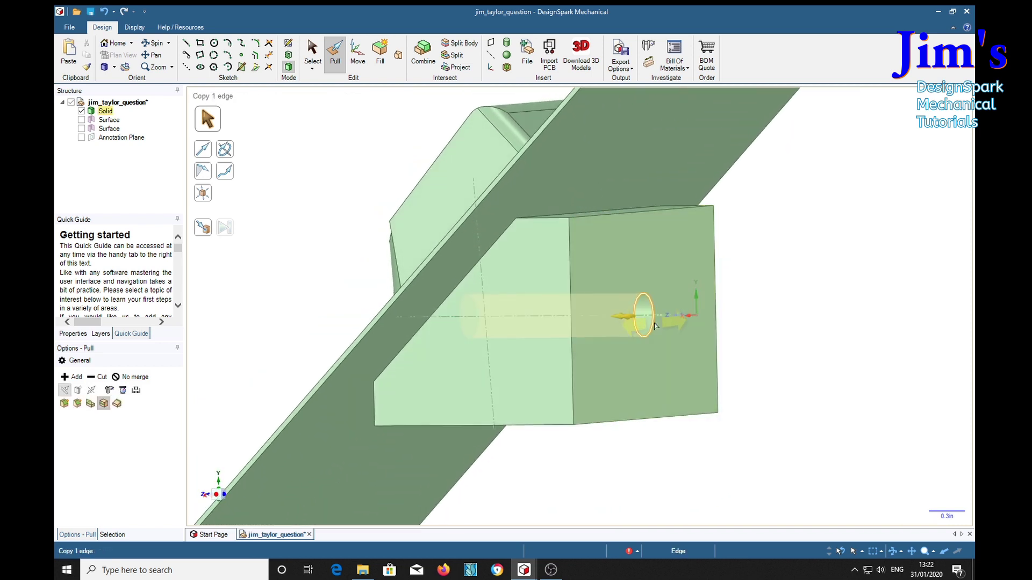
click(454, 324)
click(659, 326)
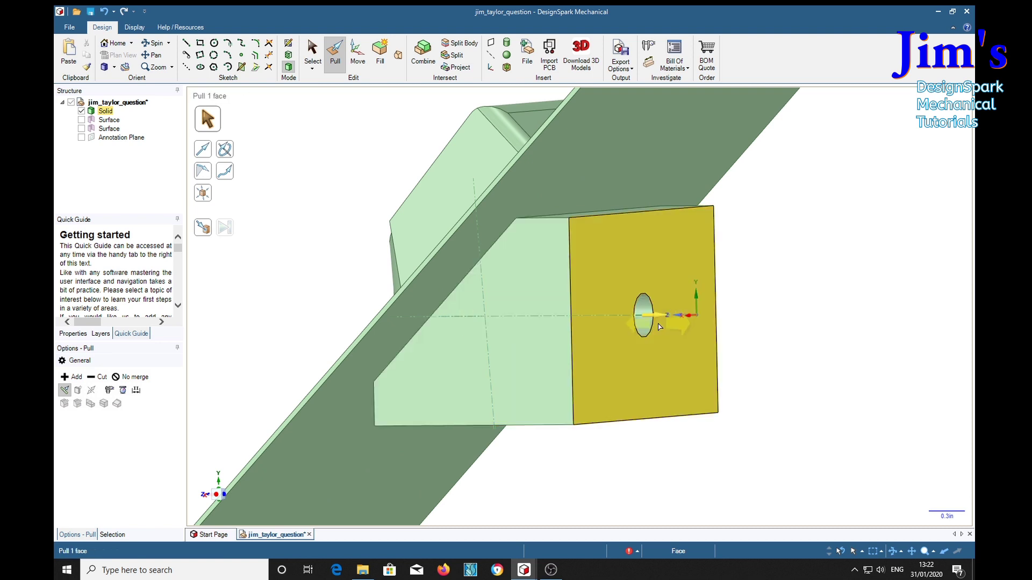
click(644, 320)
click(621, 310)
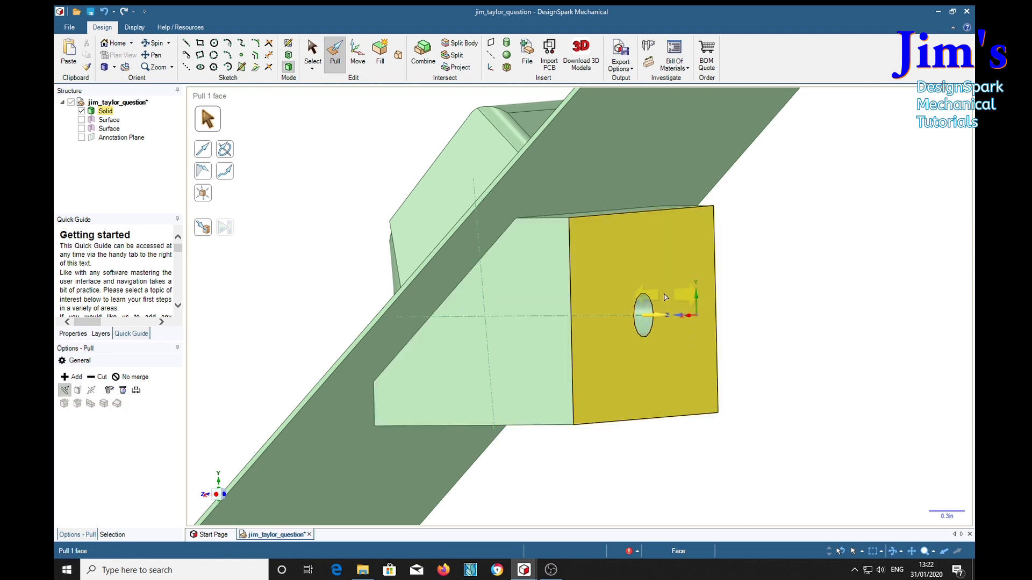
click(775, 348)
middle_drag(767, 382, 870, 428)
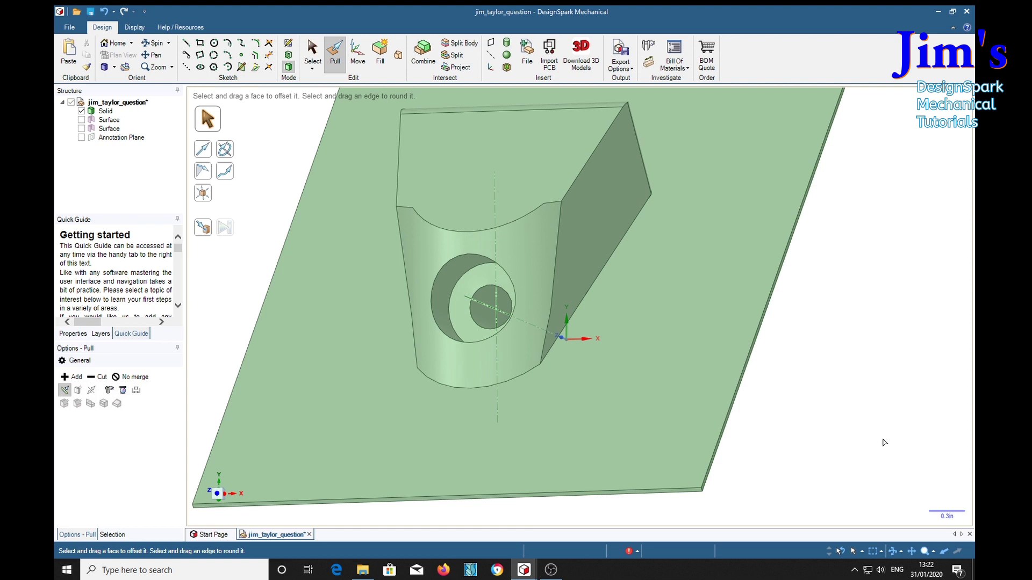
Step: Inspect from the side how the counterbore cuts through the block's curved front face
middle_drag(846, 445, 832, 409)
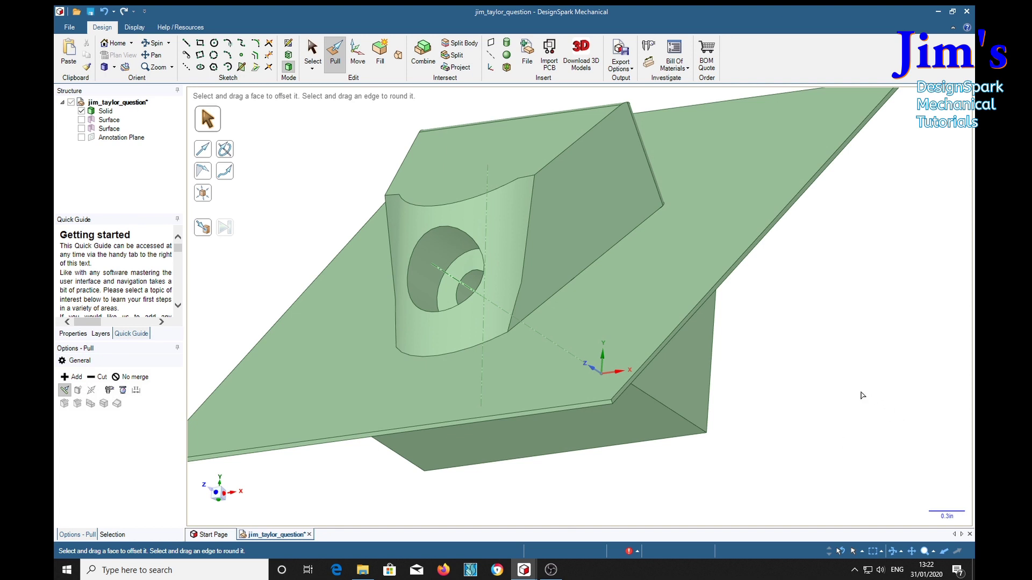
middle_drag(863, 395, 833, 417)
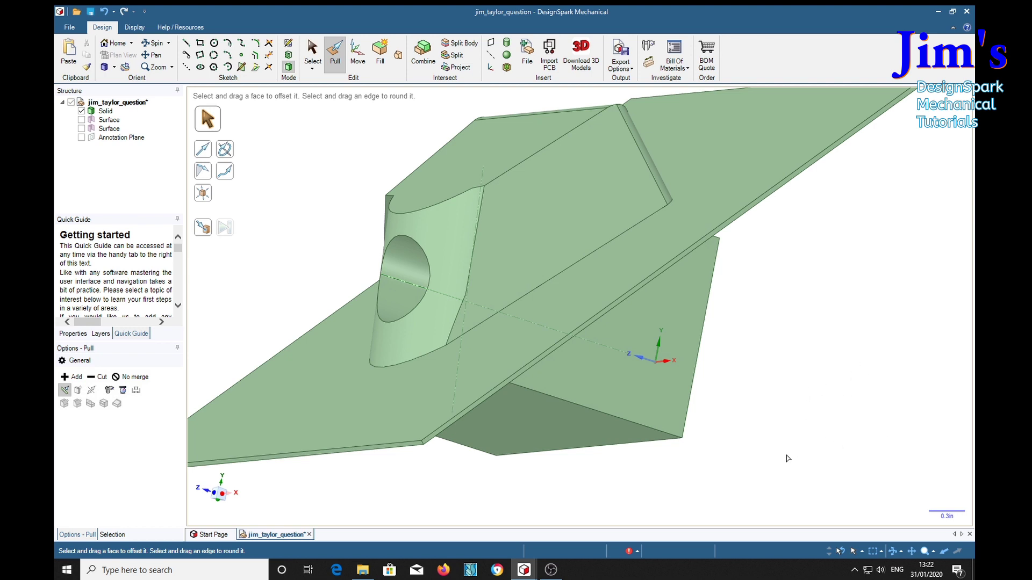
click(440, 321)
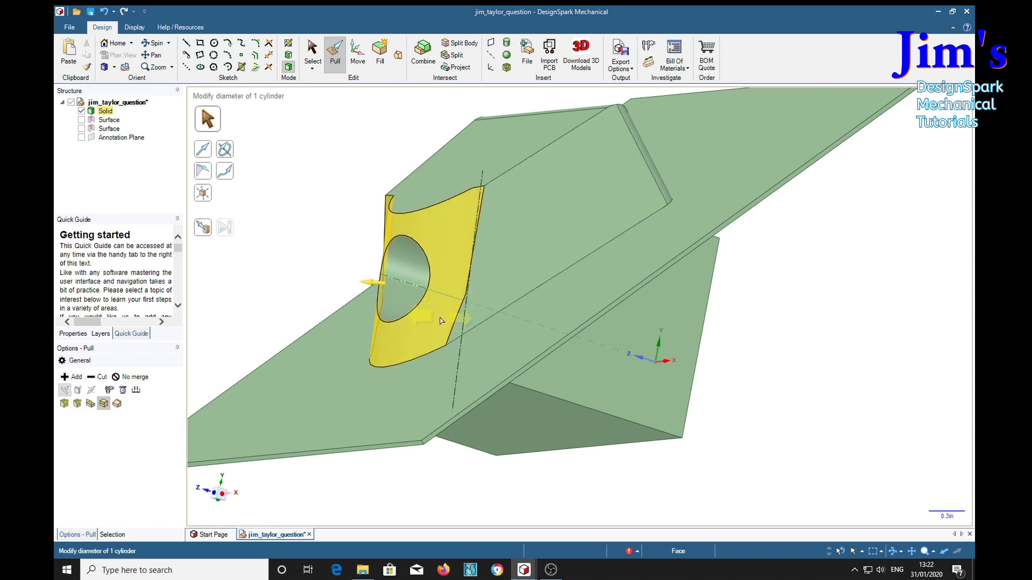
click(810, 408)
scroll(798, 338, down, 5)
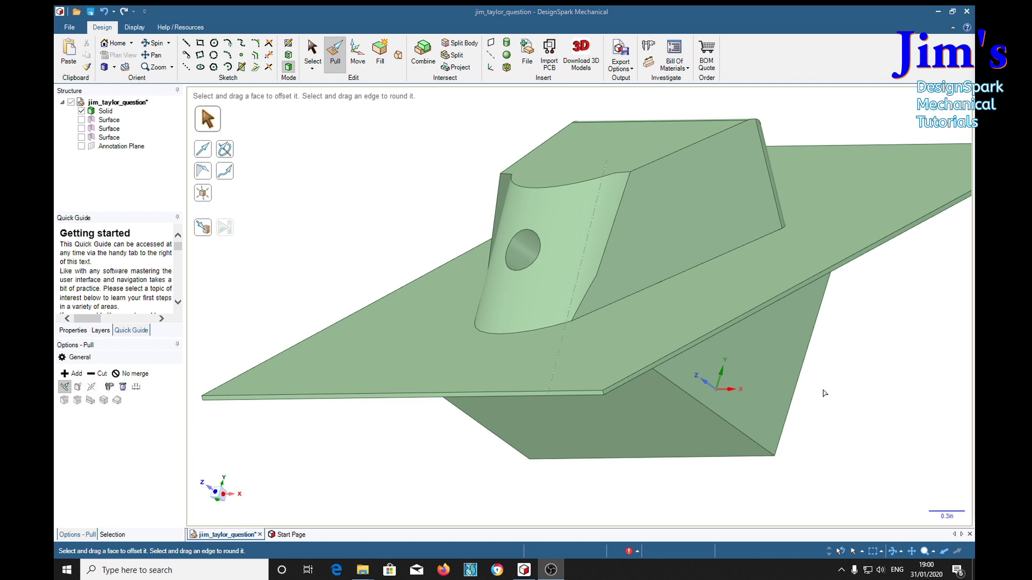
Step: Repeat the edge copy on the hole without a counterbore, pulling its front edge a short way inward along the axis
click(507, 260)
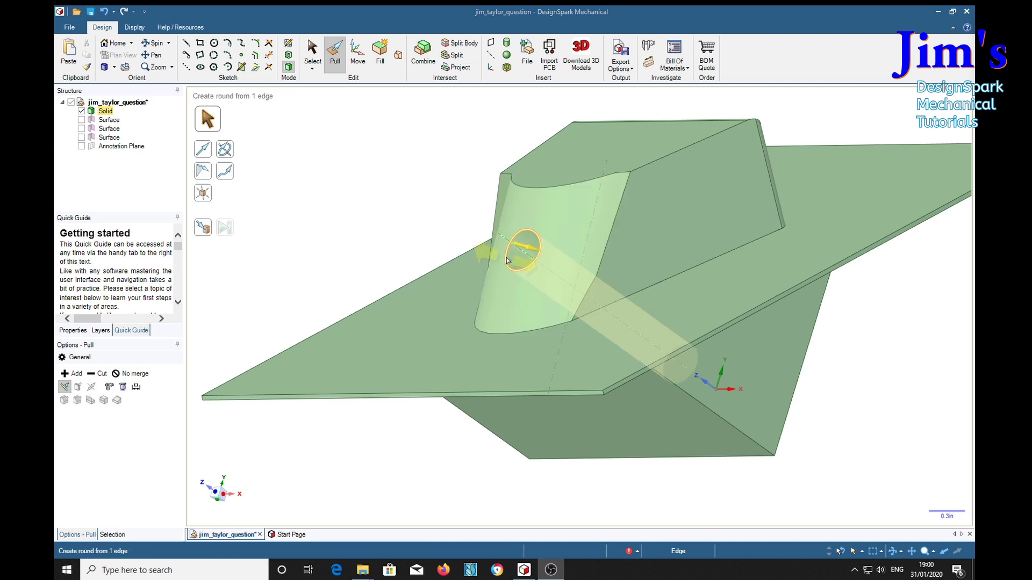
click(508, 256)
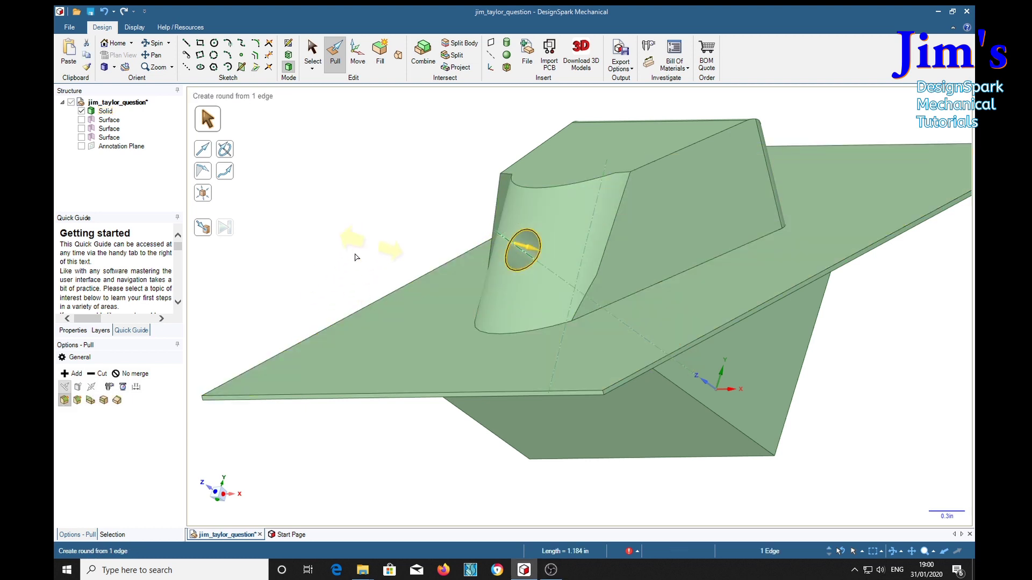
click(103, 401)
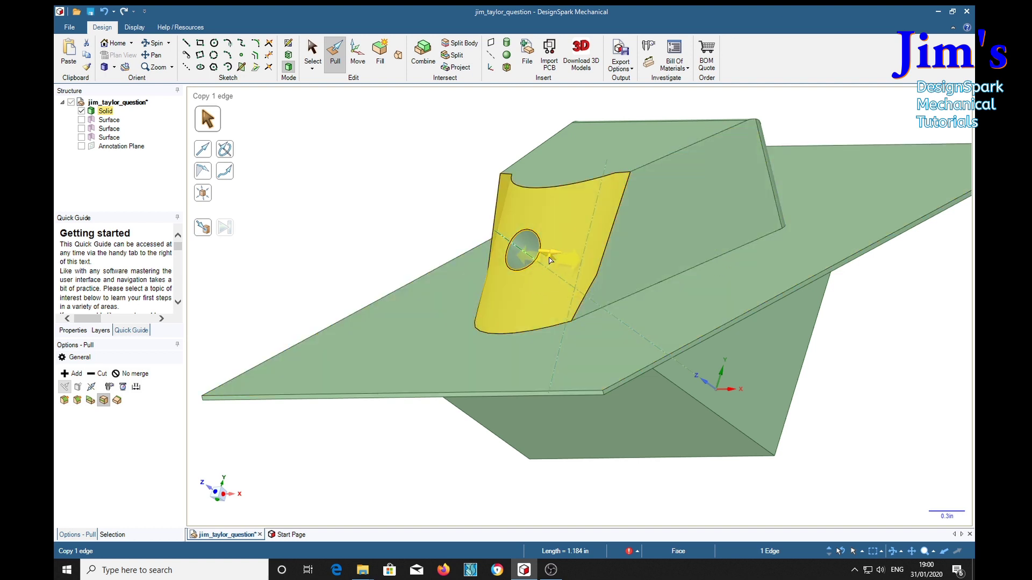
drag(550, 260, 657, 315)
key(Escape)
key(space)
key(Return)
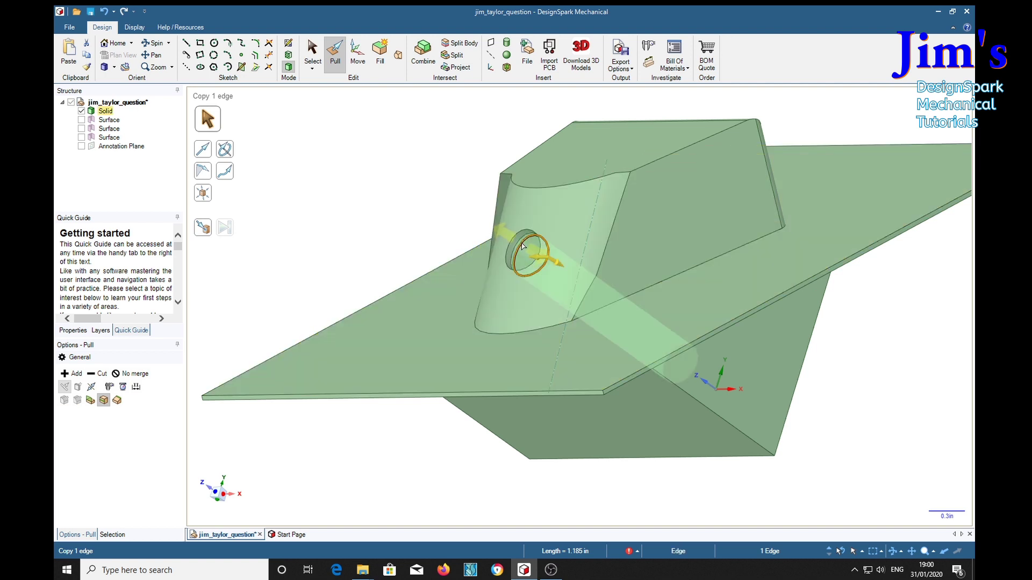
Step: Try again to copy the hole's front edge inward along its axis from the curved front face
middle_drag(474, 232, 580, 272)
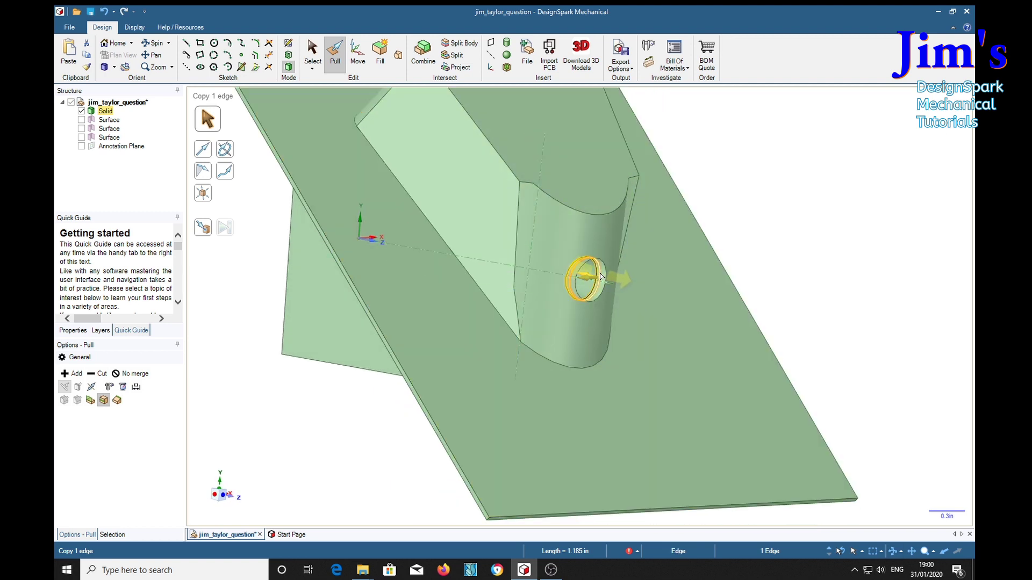
mouse_move(764, 258)
middle_down()
mouse_move(753, 281)
mouse_move(666, 252)
mouse_move(632, 263)
middle_up()
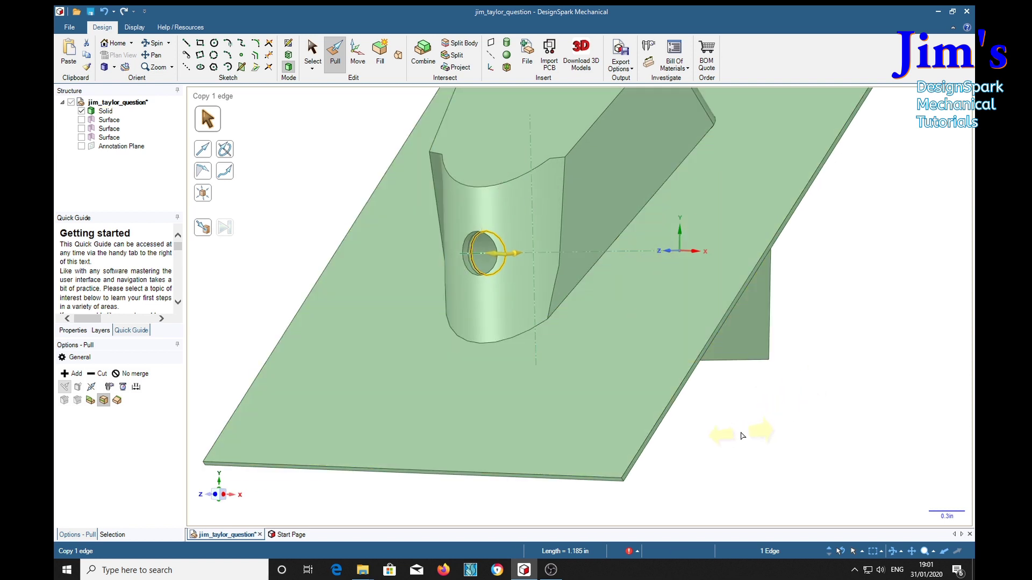
key(h)
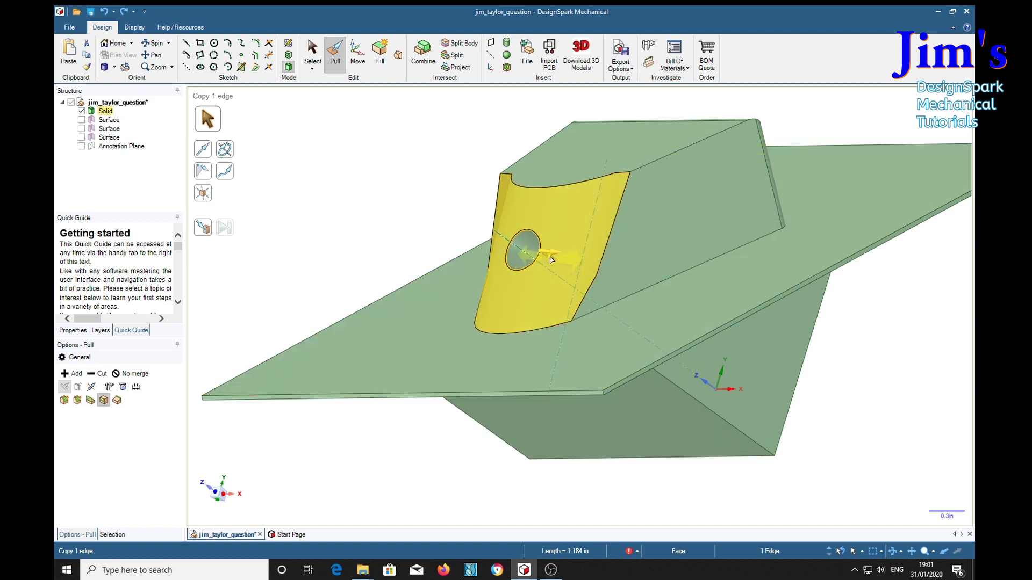
drag(551, 259, 668, 334)
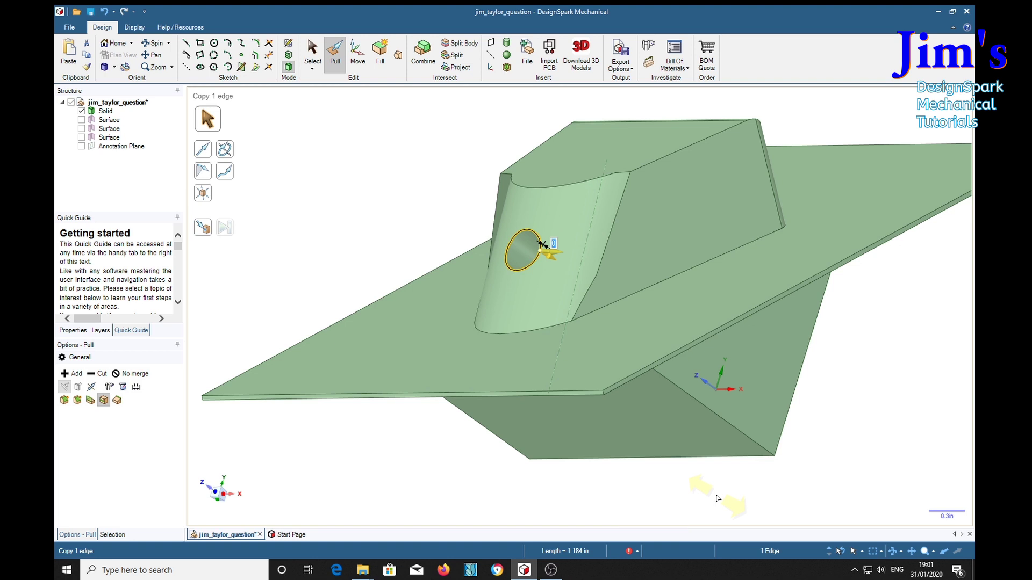
drag(550, 258, 533, 283)
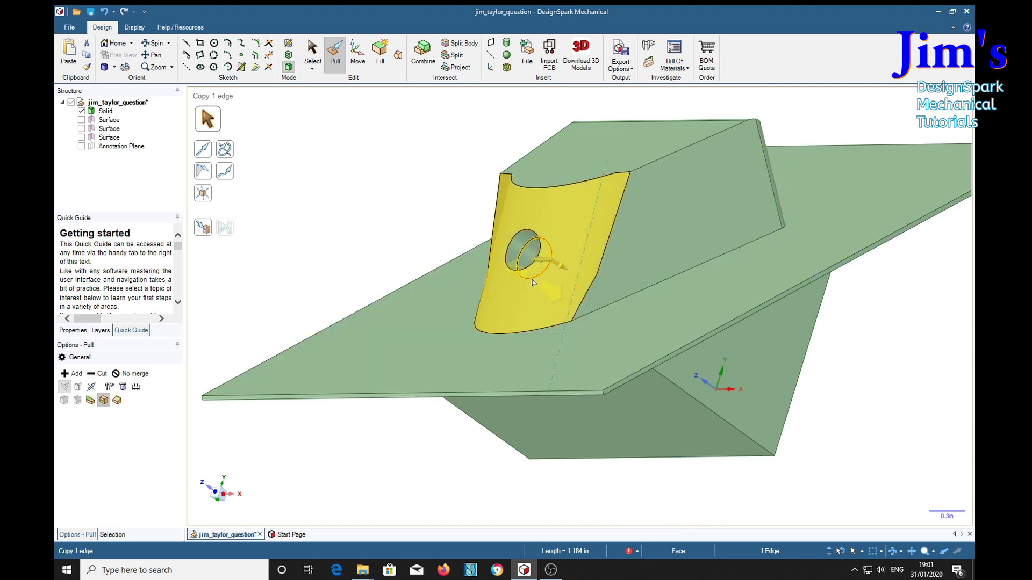
key(ctrl+z)
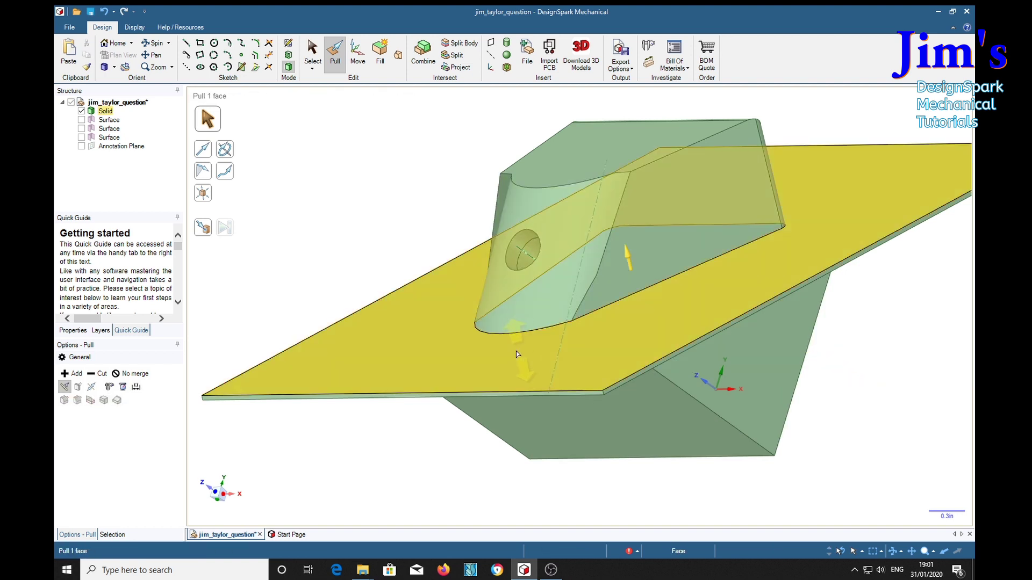
Step: Reselect the copied edge inside the hole and try to pull it along the hole's axis
click(526, 246)
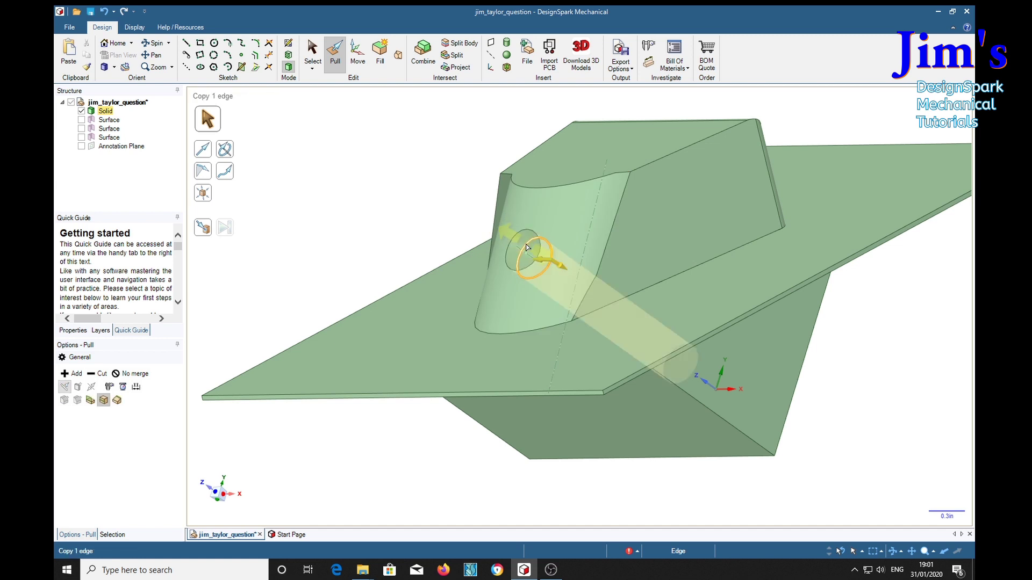
click(527, 246)
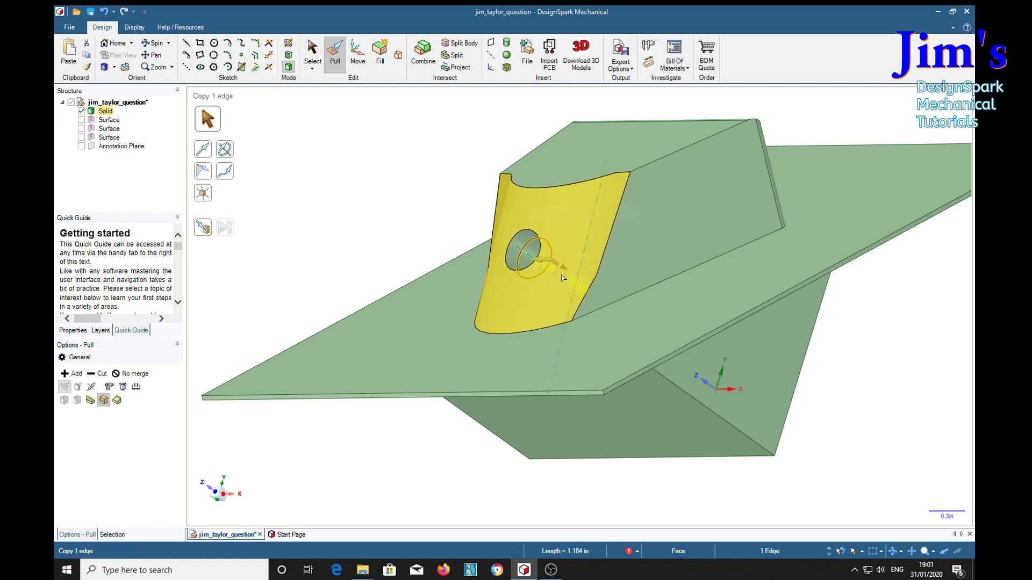
drag(562, 270, 575, 337)
middle_drag(564, 347, 667, 352)
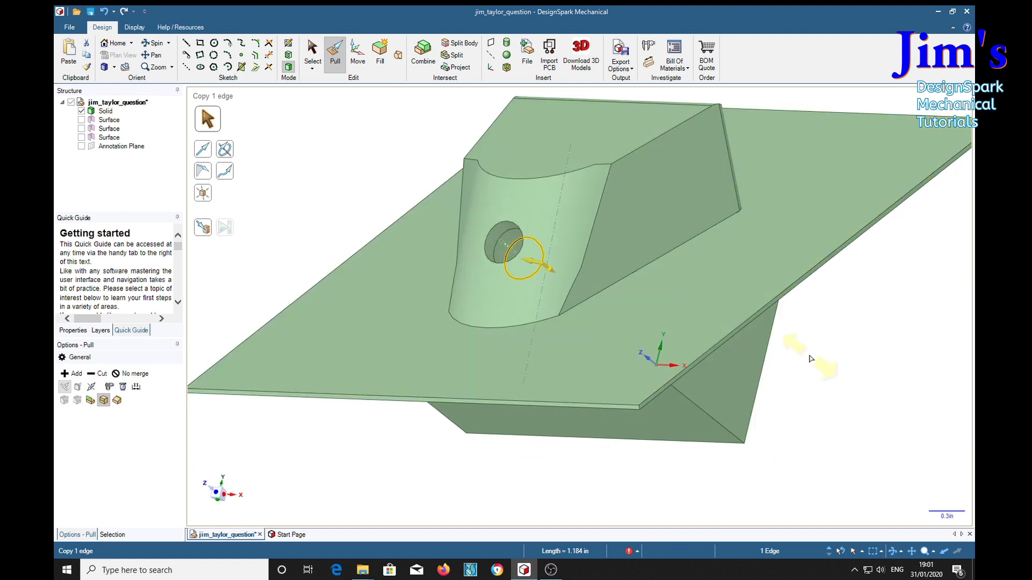
Step: Retry pulling the copied edge along the axis from a steeper viewing angle, and clear the selection
click(513, 251)
click(514, 250)
click(514, 246)
click(515, 246)
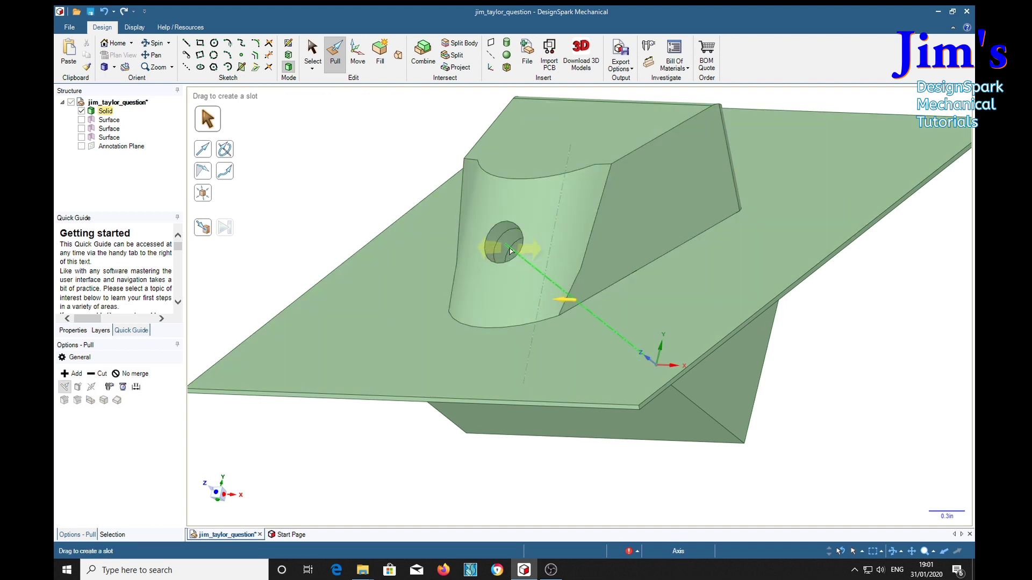
click(517, 245)
click(517, 244)
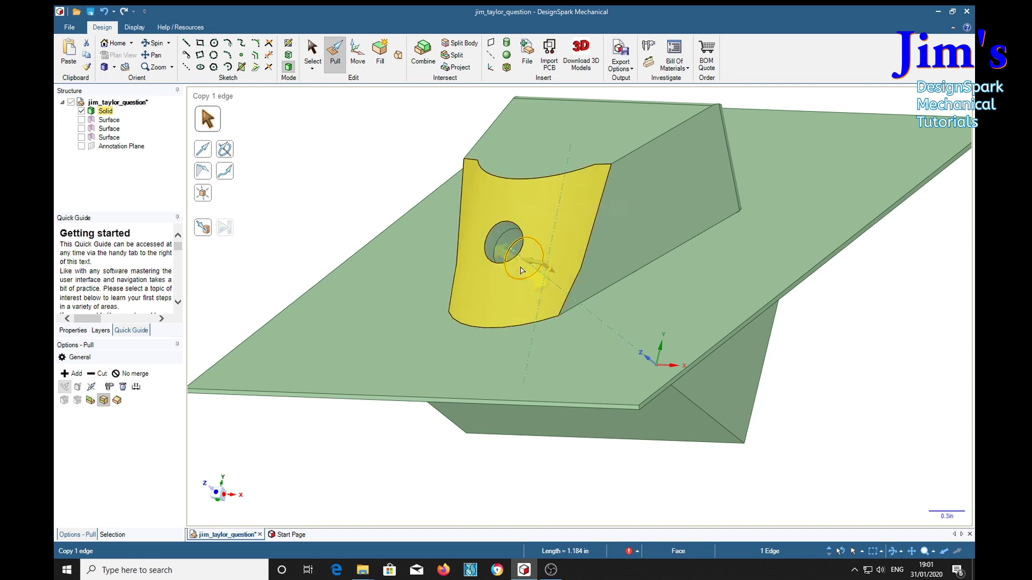
middle_drag(830, 392, 841, 398)
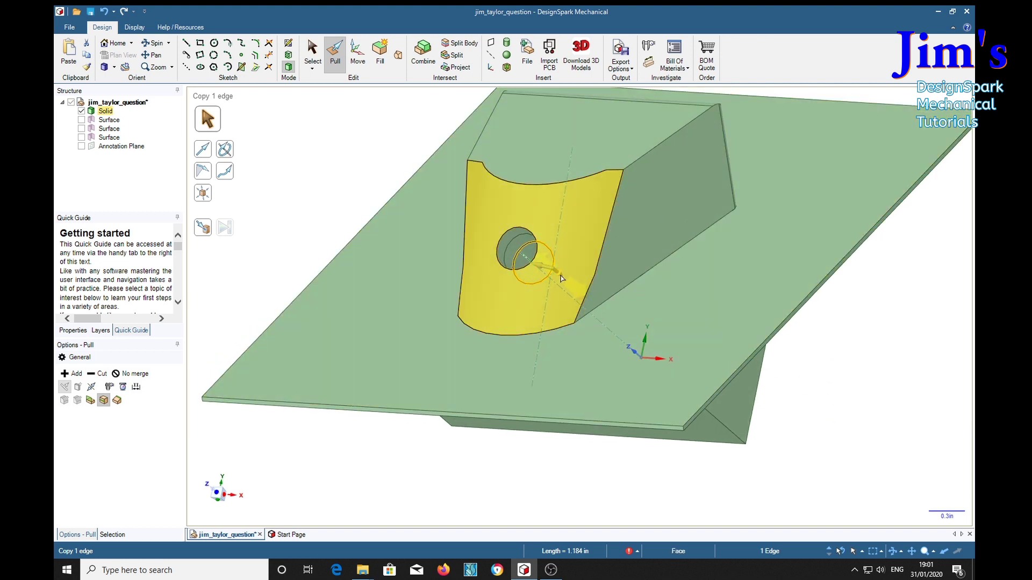
drag(564, 279, 591, 292)
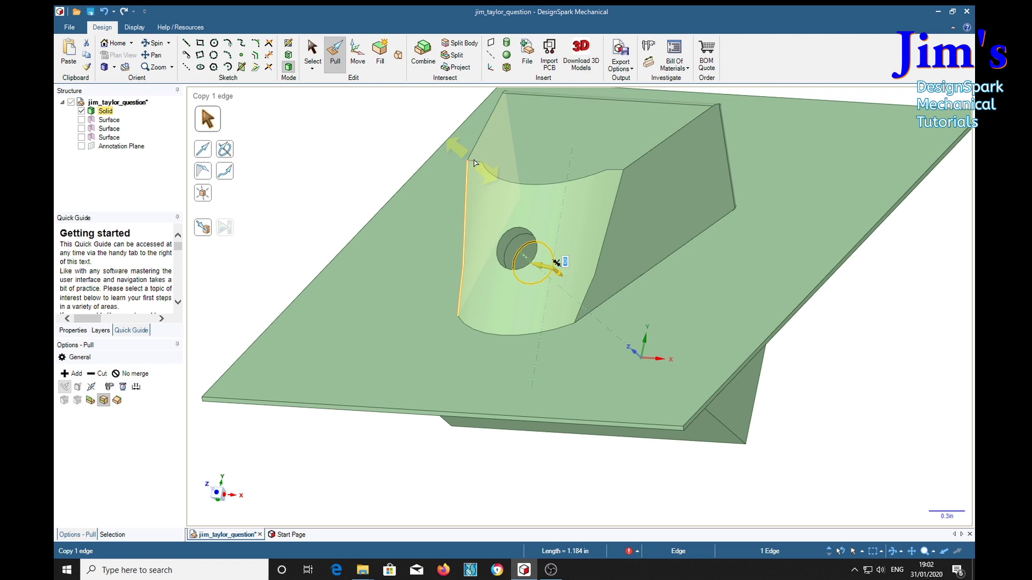
click(862, 405)
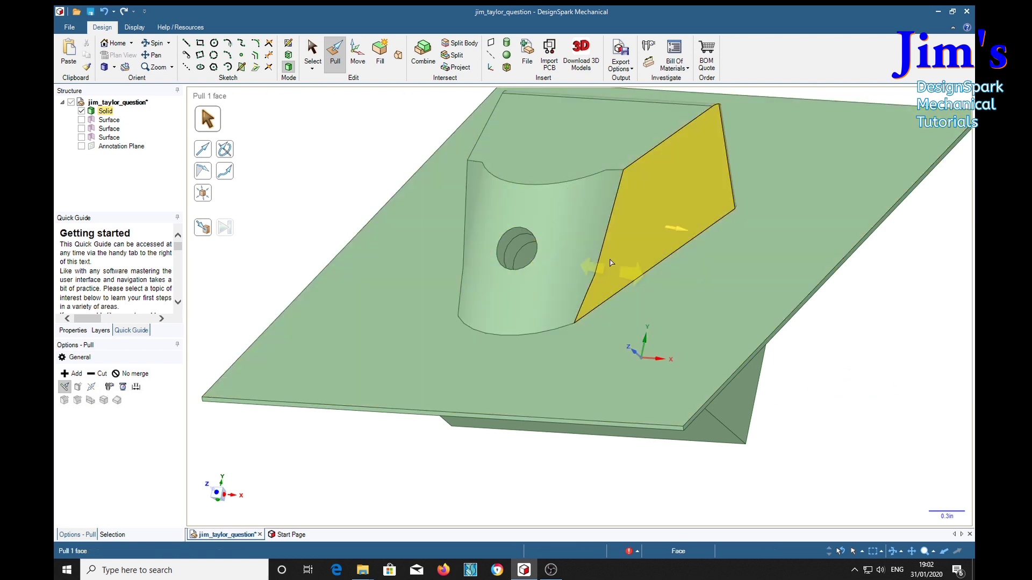
click(558, 189)
click(791, 340)
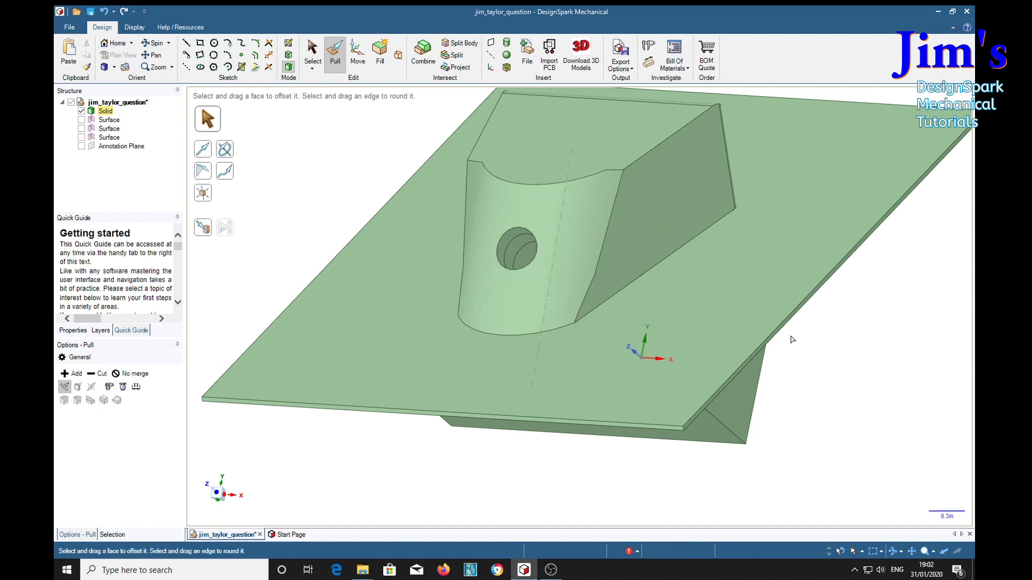
Step: Select the hole's circular edge on the flat rear face of the block as the edge for copying
mouse_move(849, 413)
middle_down()
mouse_move(801, 429)
mouse_move(731, 312)
middle_up()
click(593, 264)
click(834, 340)
middle_drag(864, 371, 774, 421)
click(697, 351)
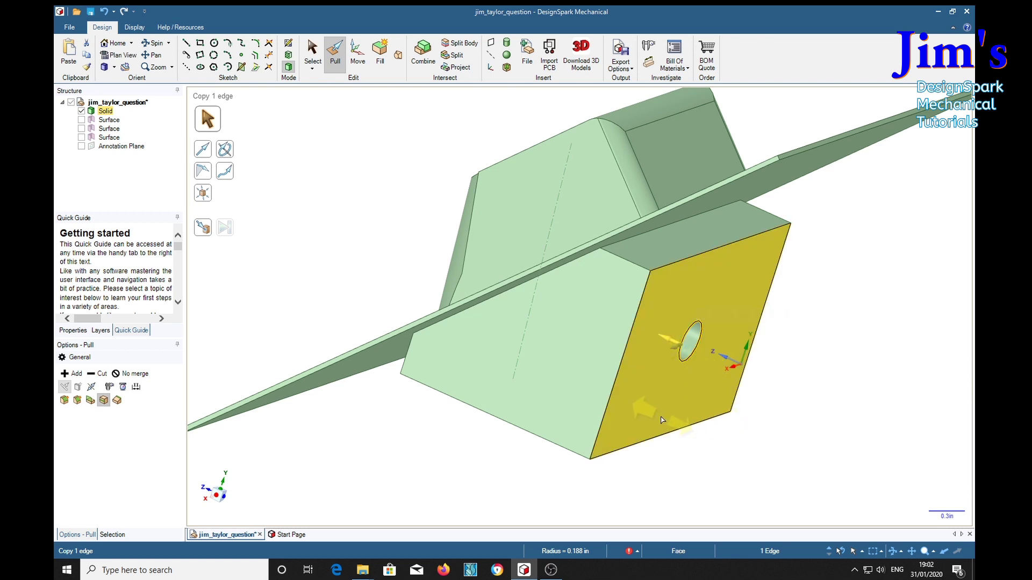
drag(666, 340, 483, 253)
middle_drag(796, 447, 728, 429)
Step: Compare the hole's circular rear edge with its curved edge on the block's front face
key(Escape)
click(501, 279)
key(Escape)
middle_drag(501, 278, 915, 498)
middle_drag(787, 476, 894, 474)
click(683, 367)
click(543, 258)
click(505, 225)
click(468, 344)
click(509, 283)
click(801, 476)
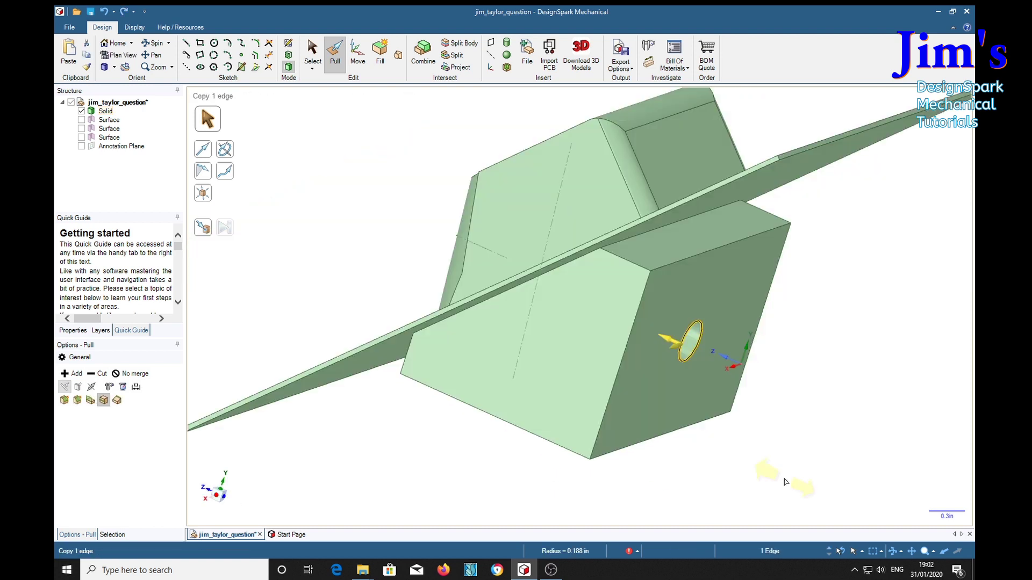
click(785, 482)
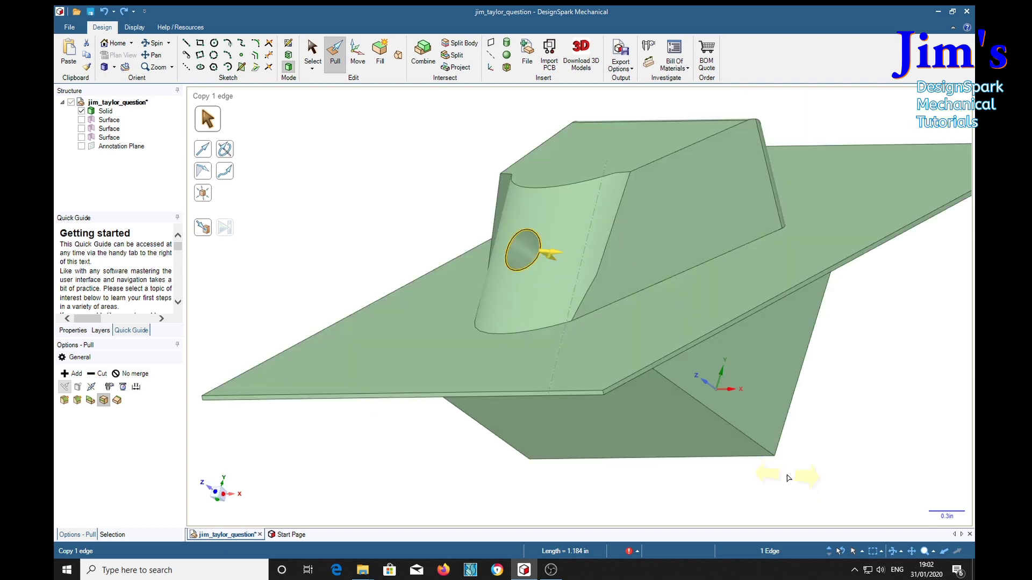
Step: Copy the hole's circular rear edge along the axis to a short distance inside the curved front face
click(813, 440)
middle_drag(883, 455, 742, 397)
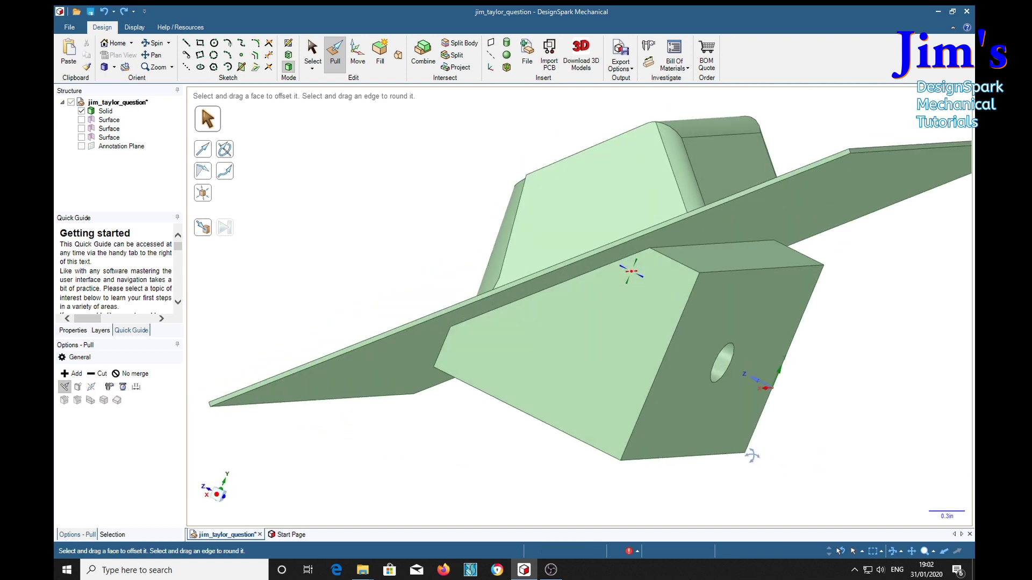
click(726, 390)
click(724, 382)
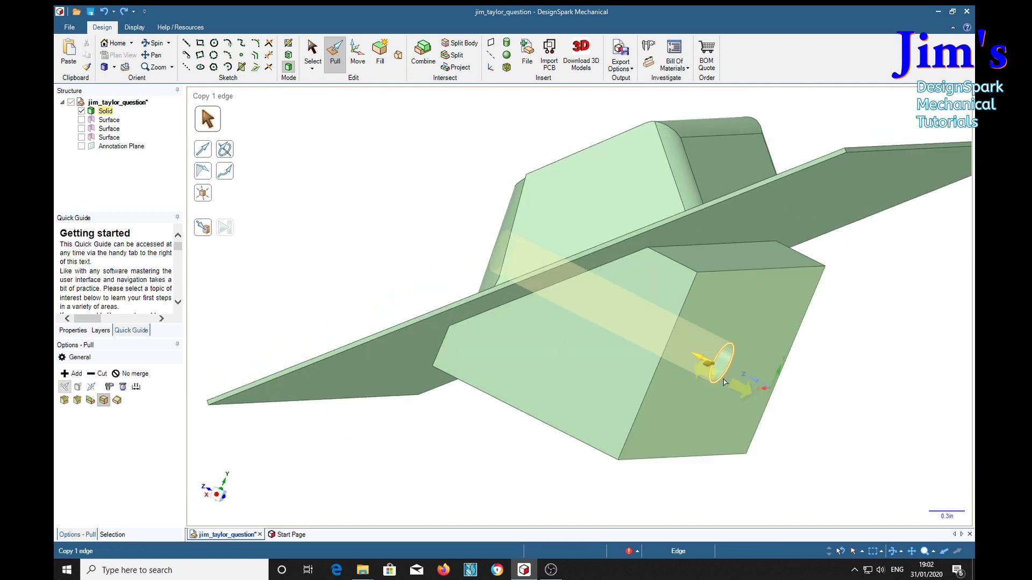
middle_drag(537, 487, 667, 524)
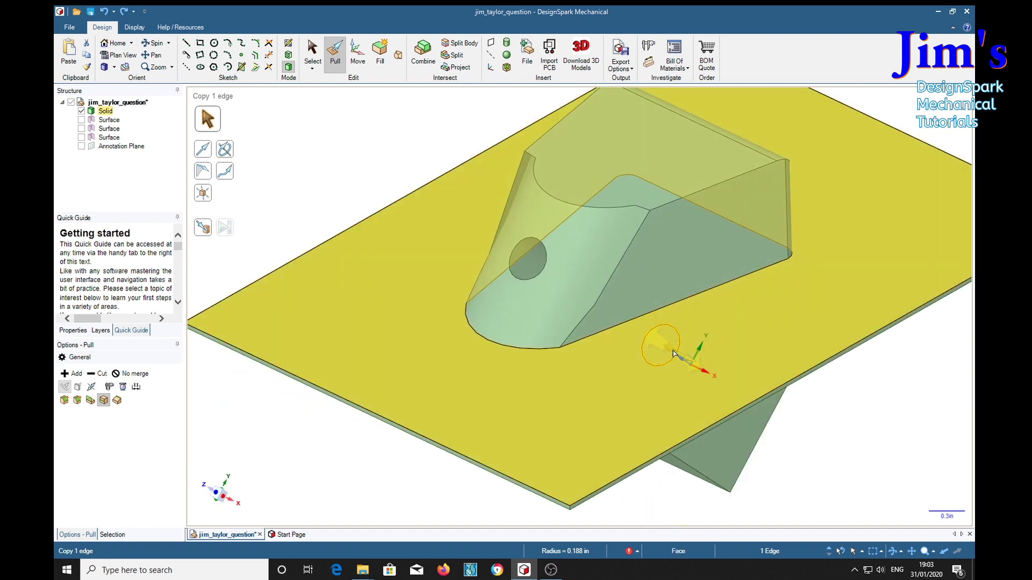
drag(672, 354, 545, 286)
mouse_move(870, 429)
middle_down()
mouse_move(857, 449)
mouse_move(802, 421)
mouse_move(881, 449)
mouse_move(880, 436)
middle_up()
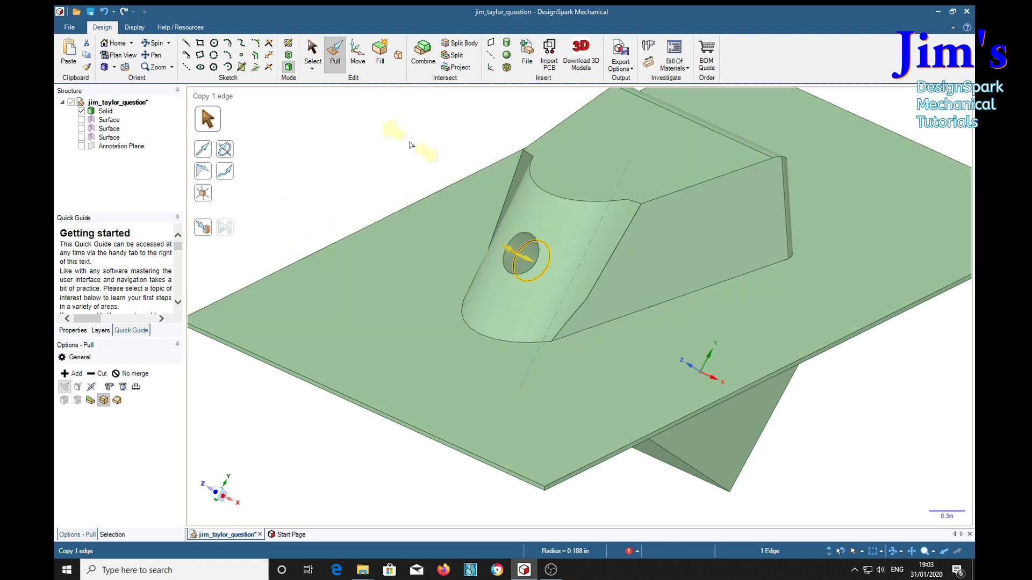
Step: Enlarge the front section of the hole to a radius of 0.375 in with Pull, forming the counterbore
click(519, 249)
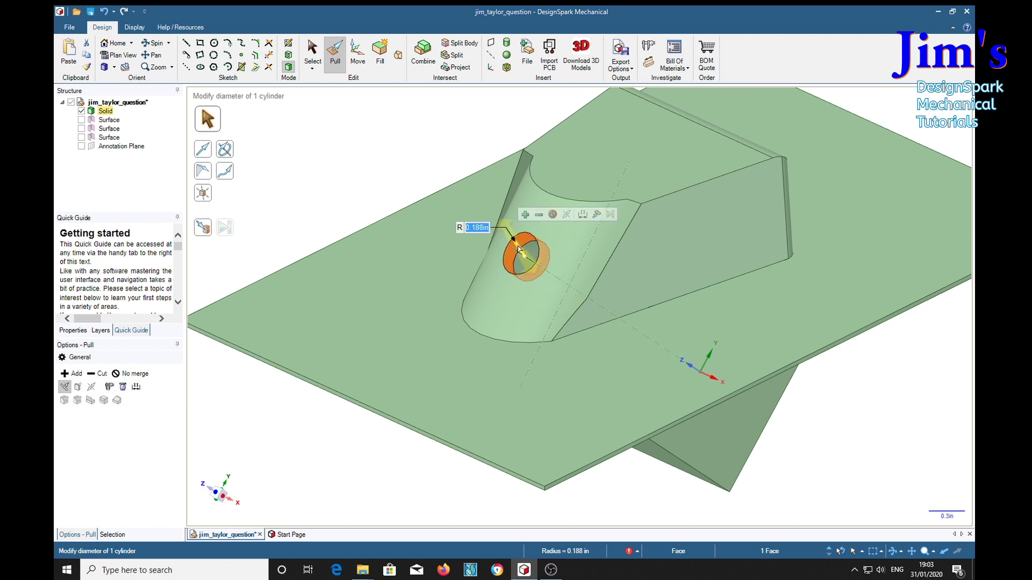
text(.)
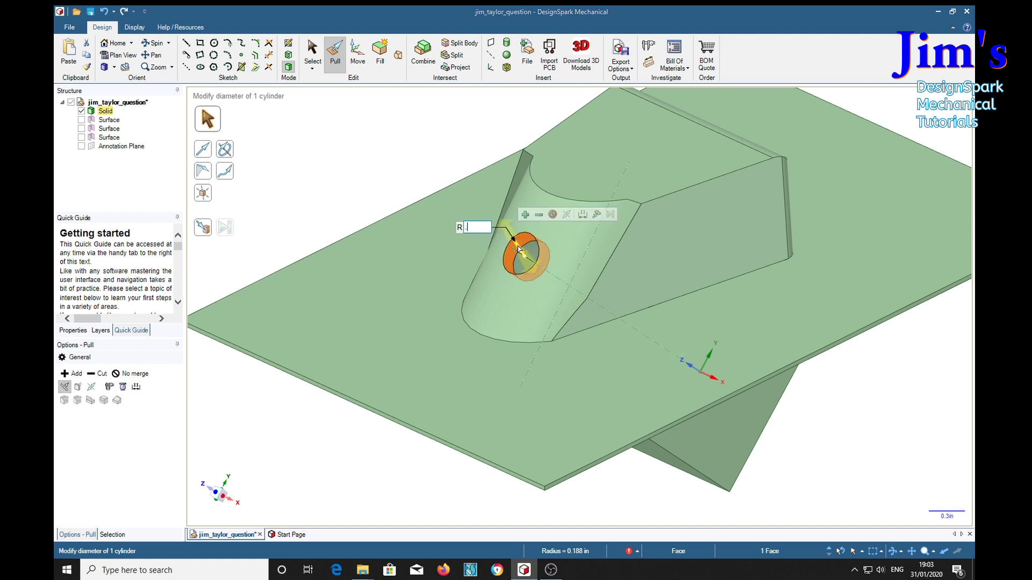
text(375)
key(Return)
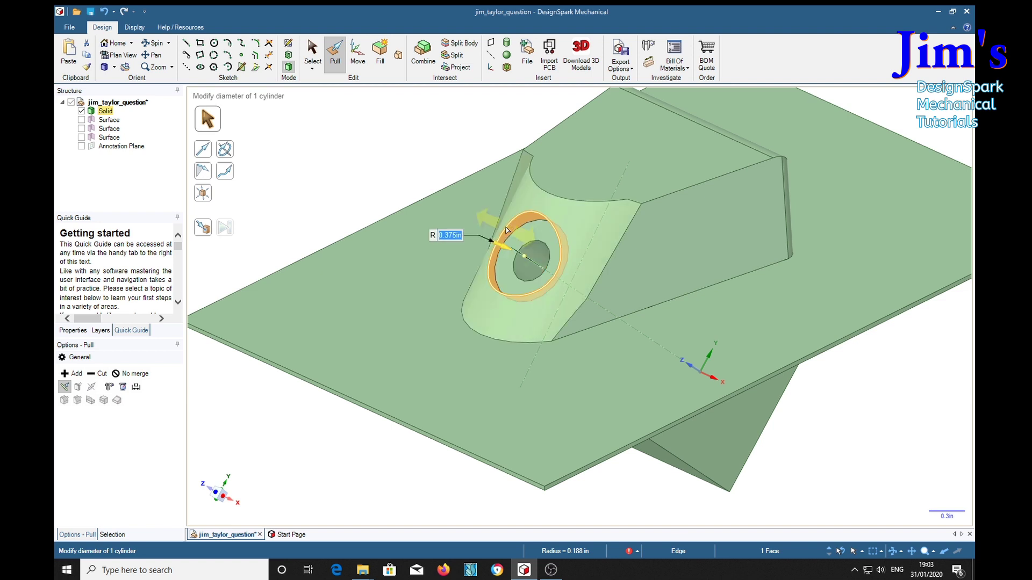
click(854, 427)
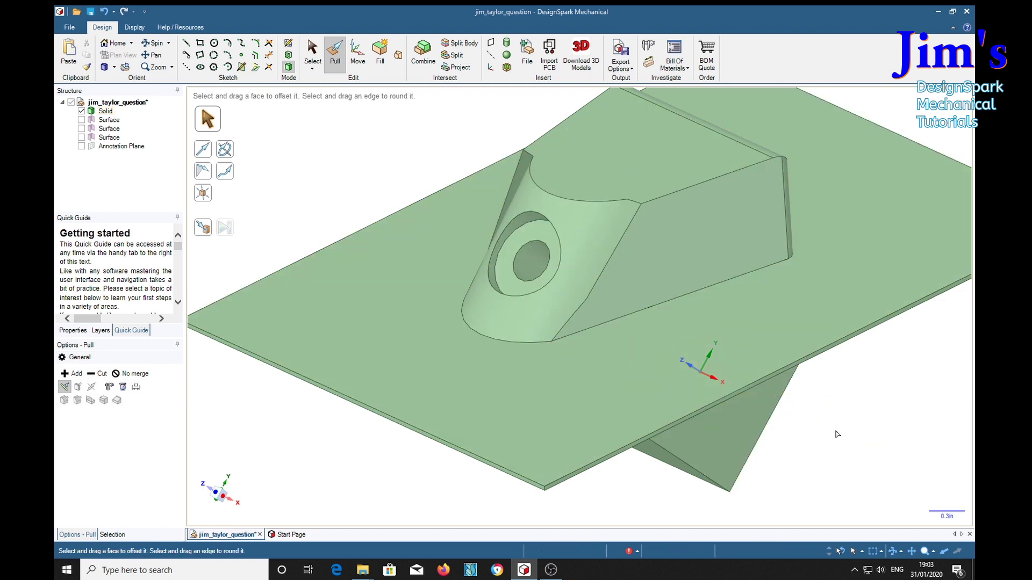
Step: Examine the counterbore's flat shoulder and see from the side how it cuts the curved front face
click(495, 455)
click(549, 241)
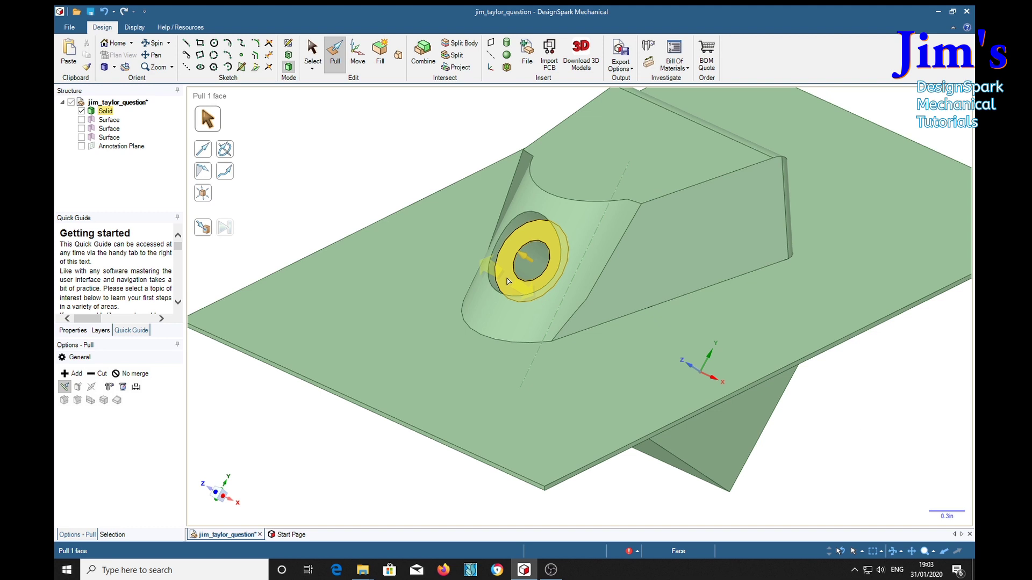
click(795, 377)
click(698, 306)
click(752, 391)
click(817, 421)
middle_drag(816, 421, 723, 411)
Step: Select the lower block's two opposite side faces and section the model on the plane midway between them
click(720, 411)
click(720, 411)
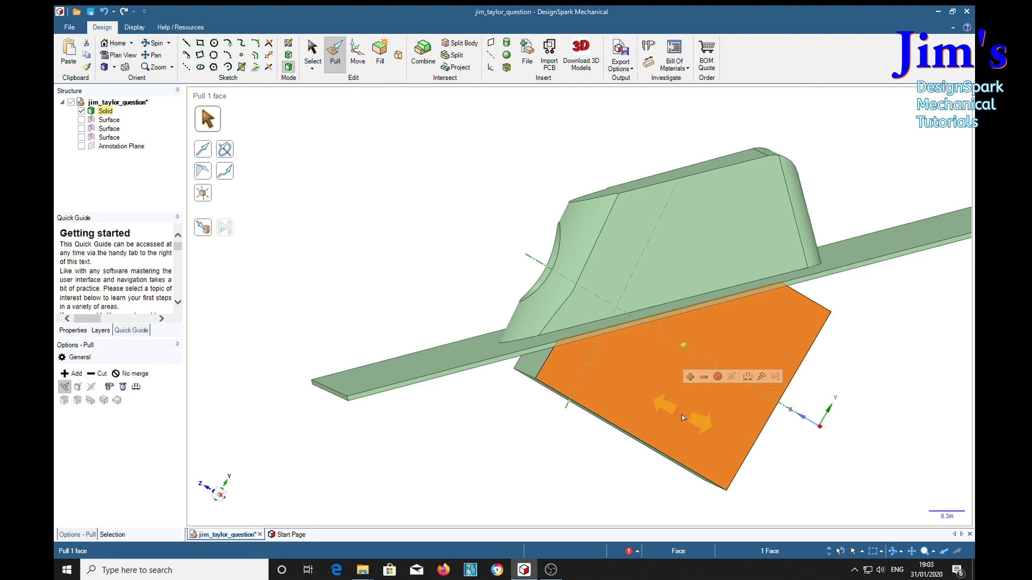
click(309, 50)
middle_drag(385, 421, 654, 497)
ctrl+click(541, 362)
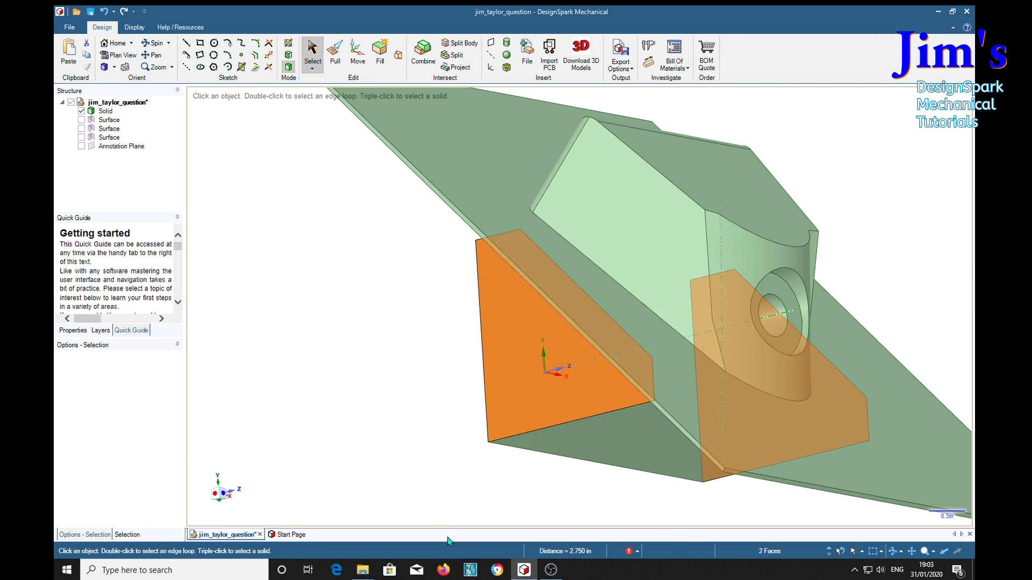
key(x)
middle_drag(341, 430, 576, 348)
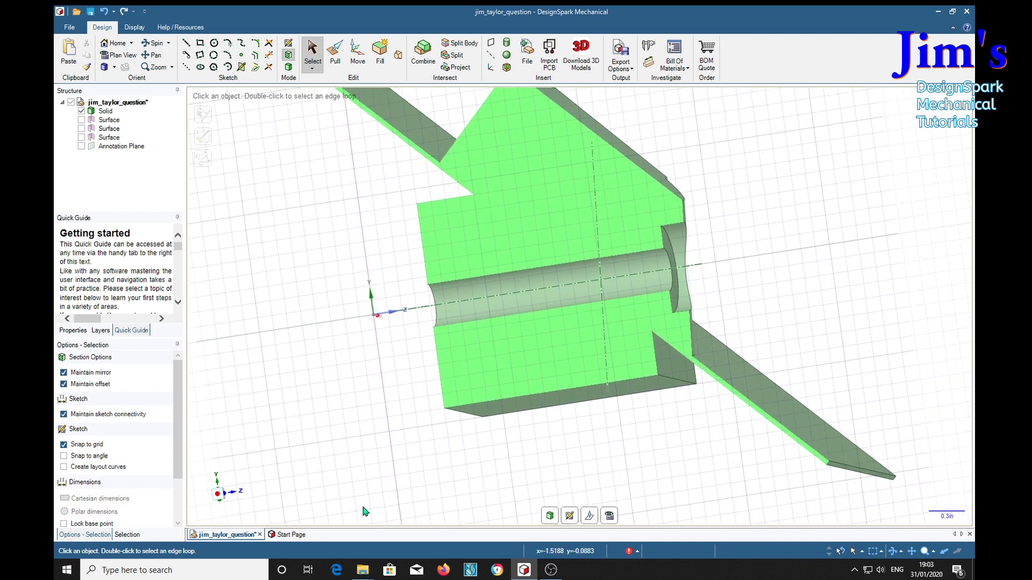
Step: Check the counterbore's flat shoulder and its alignment with the hole in the section, square-on and at an angle
click(215, 497)
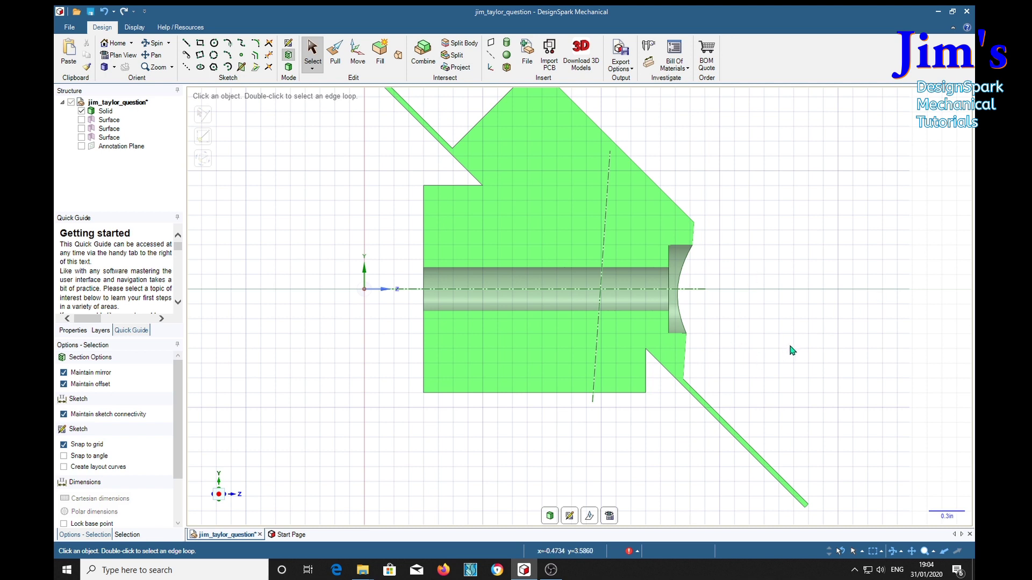
middle_drag(391, 386, 412, 430)
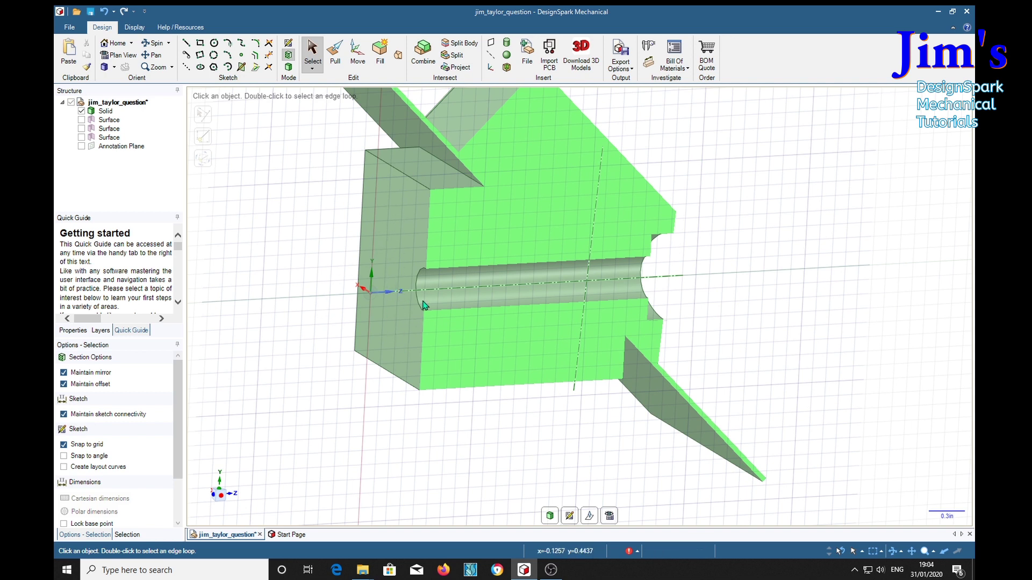
middle_drag(440, 459, 446, 436)
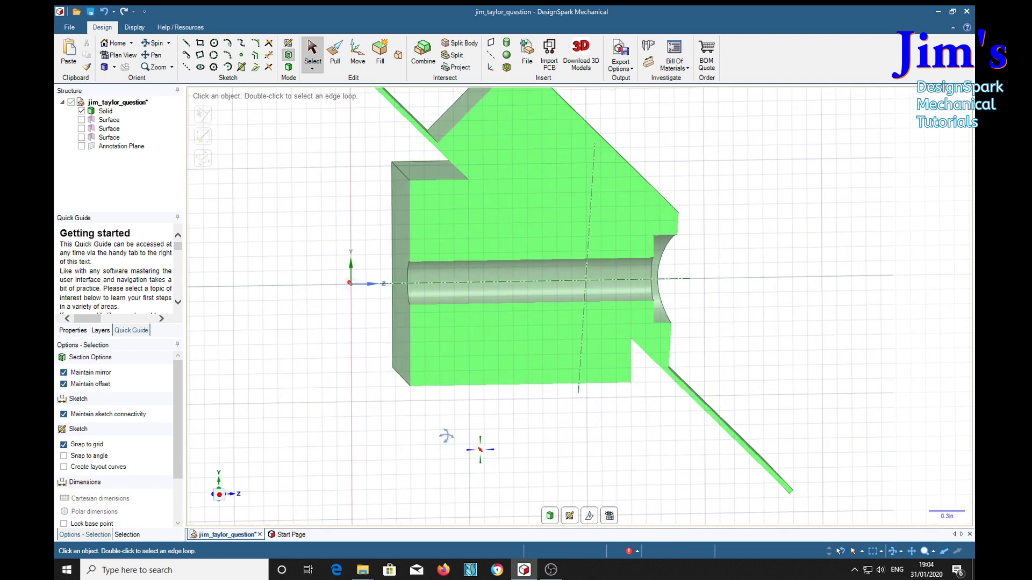